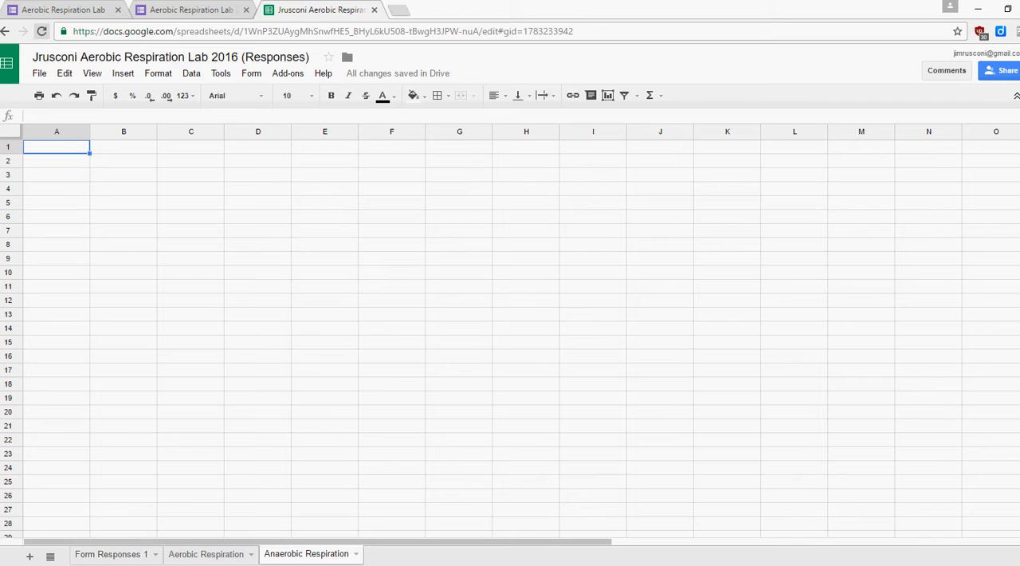
Copy the row labels in A1:A4 of the Aerobic Respiration sheet to A1 of Anaerobic Respiration and widen column A to fit.
{"action": "left_click", "coordinate": [206, 554]}
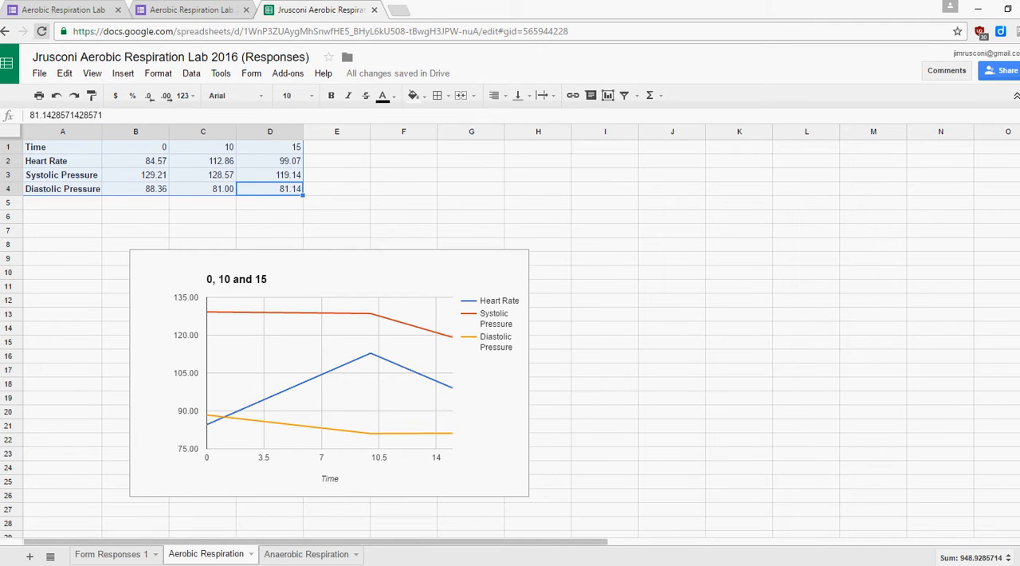
{"action": "left_click", "coordinate": [63, 273]}
{"action": "left_click_drag", "start_coordinate": [63, 189], "coordinate": [63, 147]}
{"action": "key", "text": "ctrl+c"}
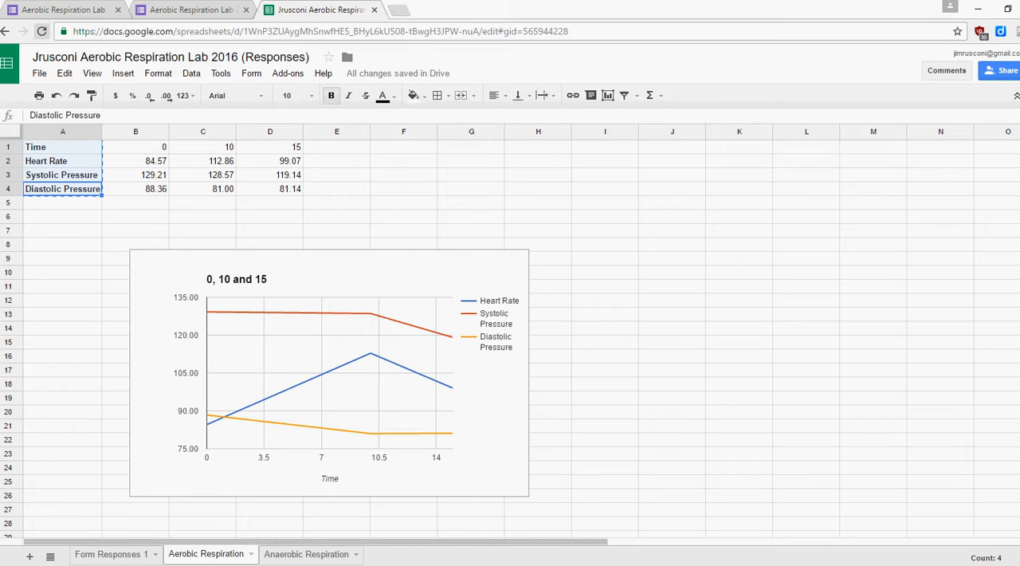
{"action": "left_click", "coordinate": [306, 554]}
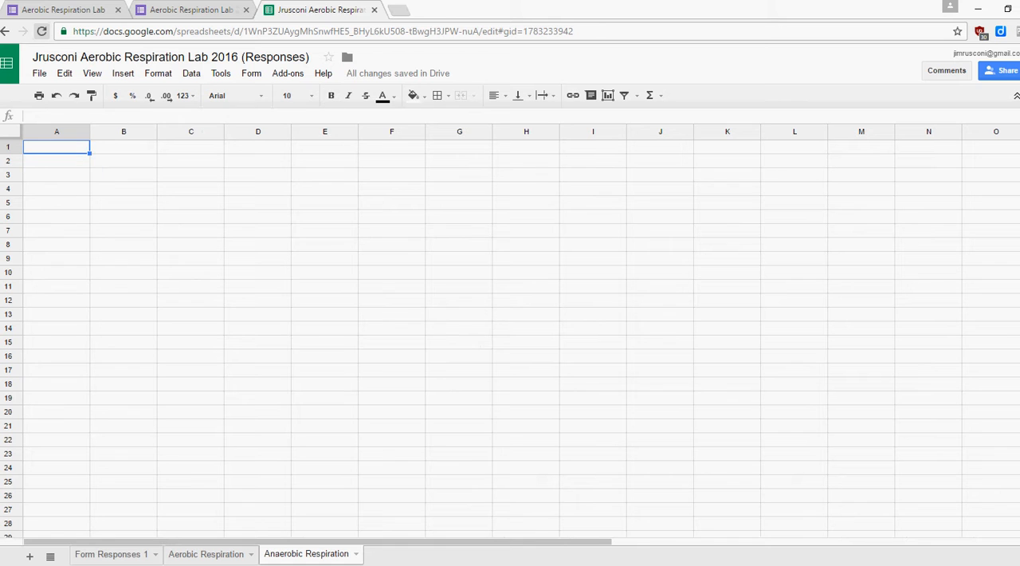
{"action": "key", "text": "ctrl+v"}
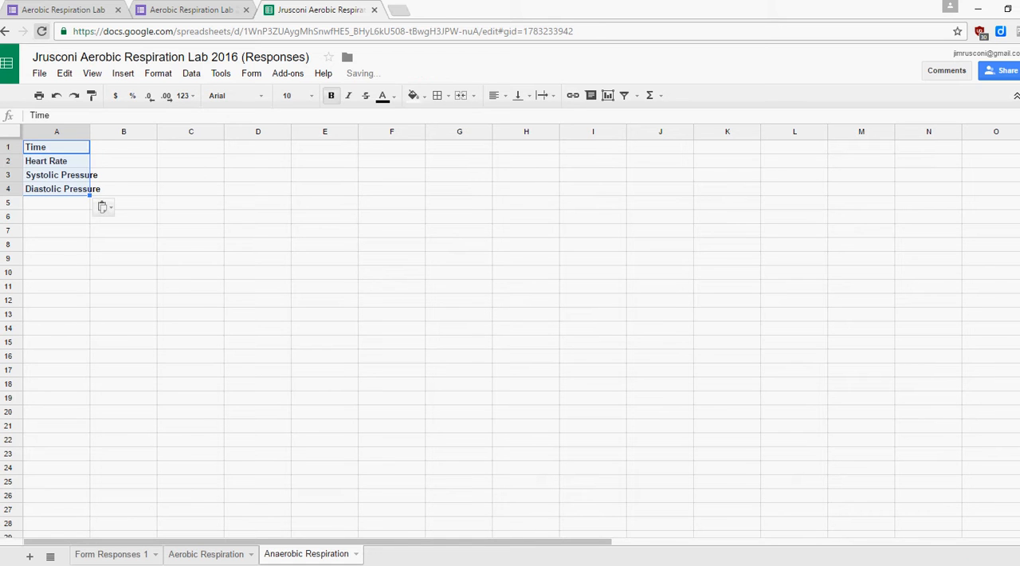
{"action": "left_click_drag", "start_coordinate": [88, 131], "coordinate": [102, 132]}
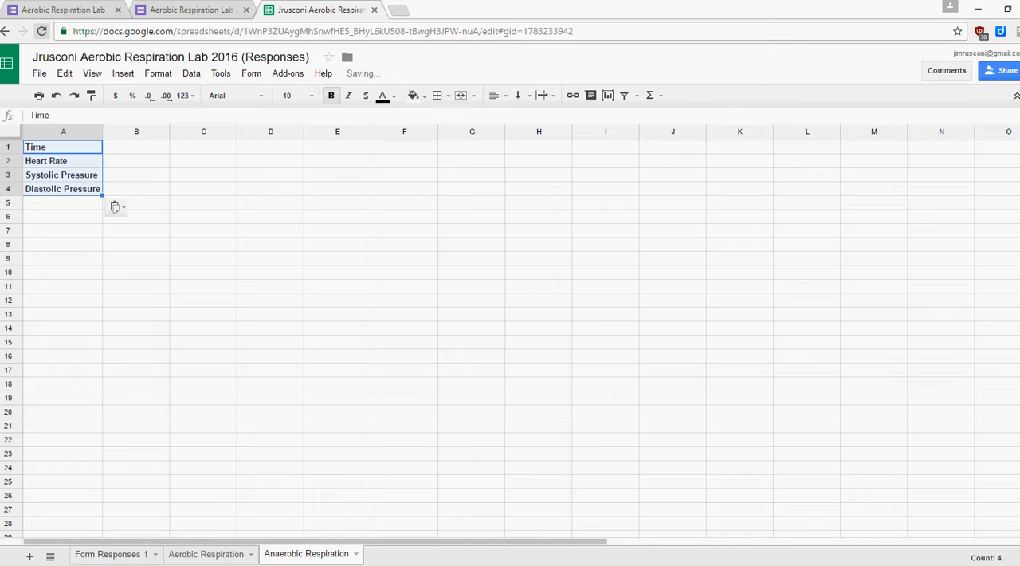
Copy the time values 0, 10 and 15 from the Aerobic Respiration sheet into B1:D1 of the Anaerobic Respiration sheet.
{"action": "left_click", "coordinate": [206, 554]}
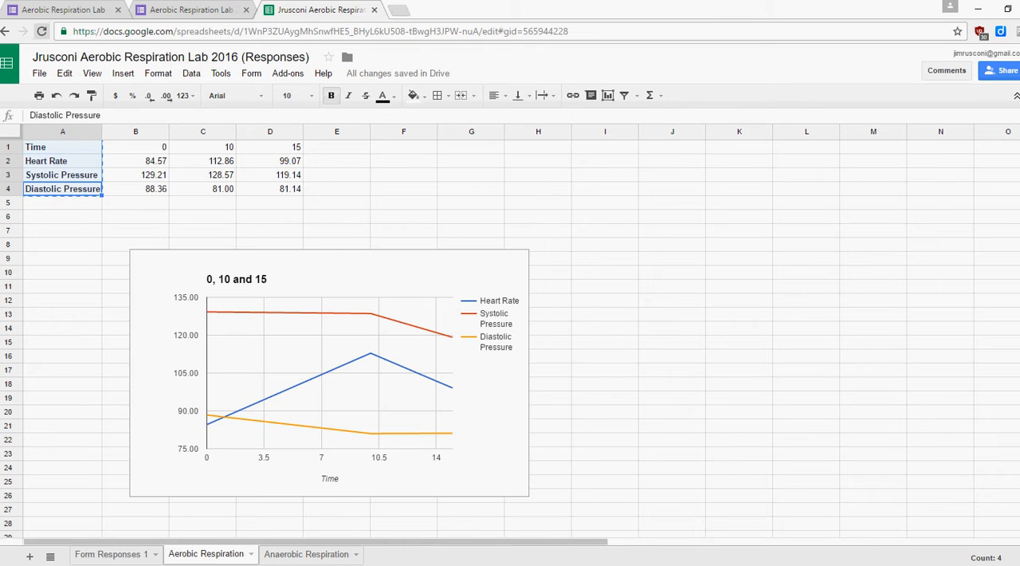
{"action": "left_click_drag", "start_coordinate": [136, 148], "coordinate": [273, 147]}
{"action": "key", "text": "ctrl+c"}
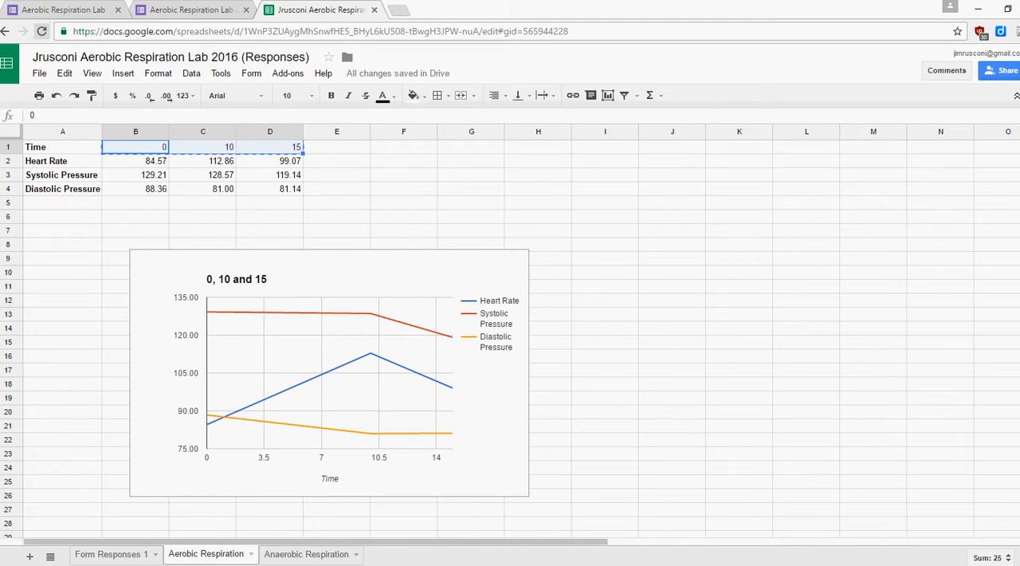
{"action": "left_click", "coordinate": [306, 554]}
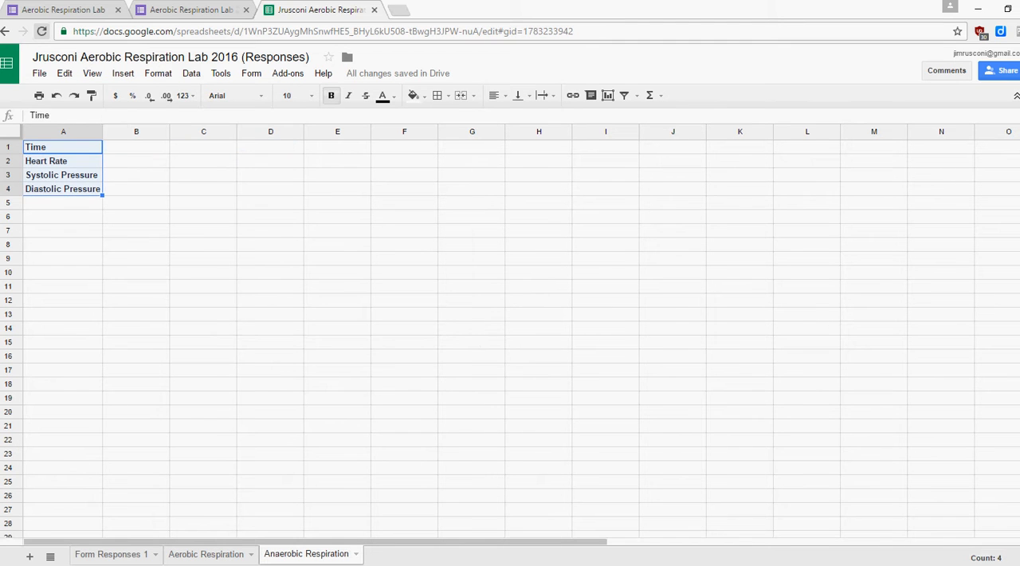
{"action": "left_click", "coordinate": [135, 148]}
{"action": "key", "text": "ctrl+v"}
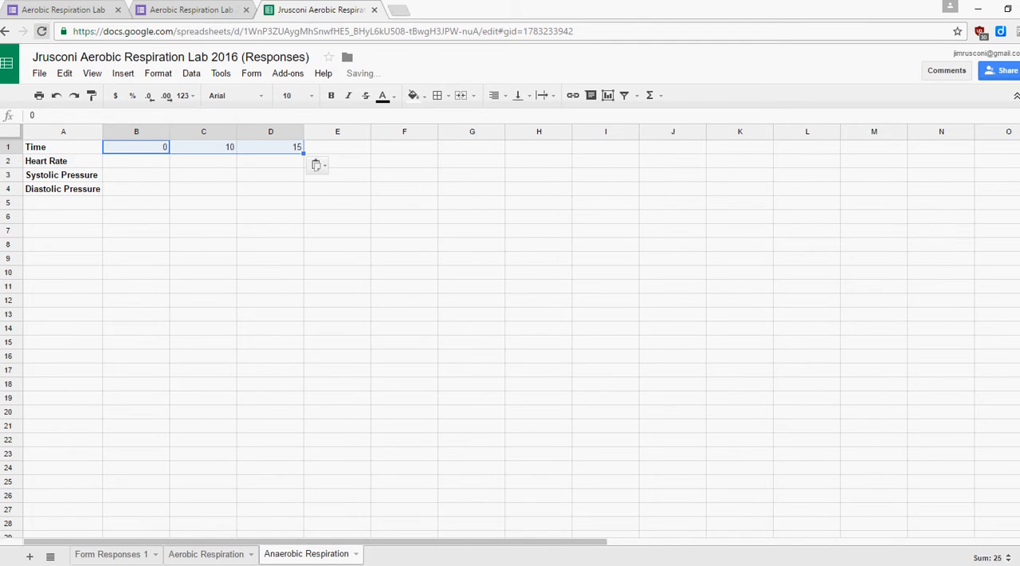
{"action": "left_click", "coordinate": [135, 245]}
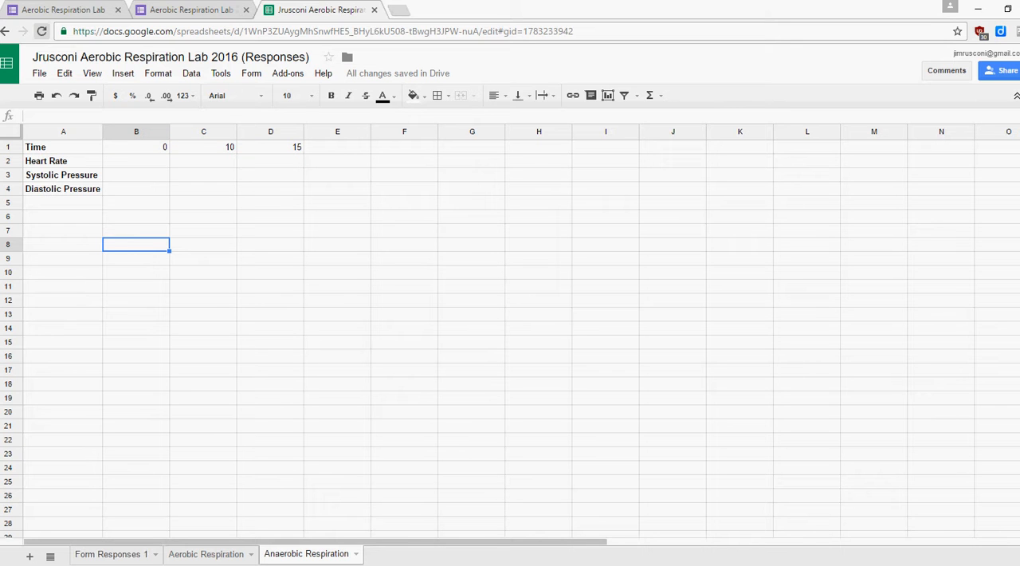
Copy the weight-lifting heart rate averages in D17:F17 of Form Responses 1 into B2:D2 of Anaerobic Respiration as values only.
{"action": "left_click", "coordinate": [111, 554]}
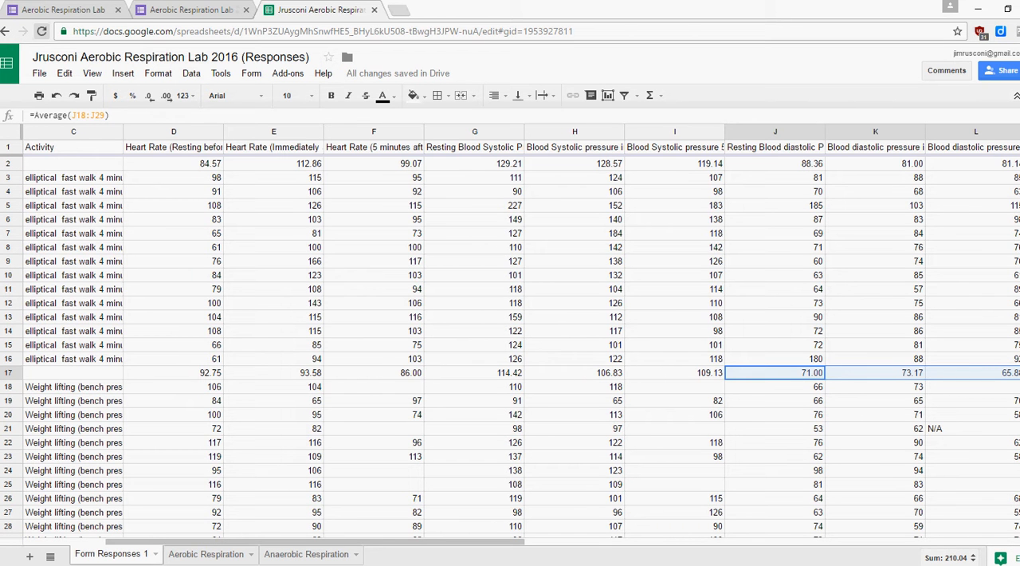
{"action": "left_click", "coordinate": [174, 373]}
{"action": "left_click_drag", "start_coordinate": [174, 374], "coordinate": [374, 374]}
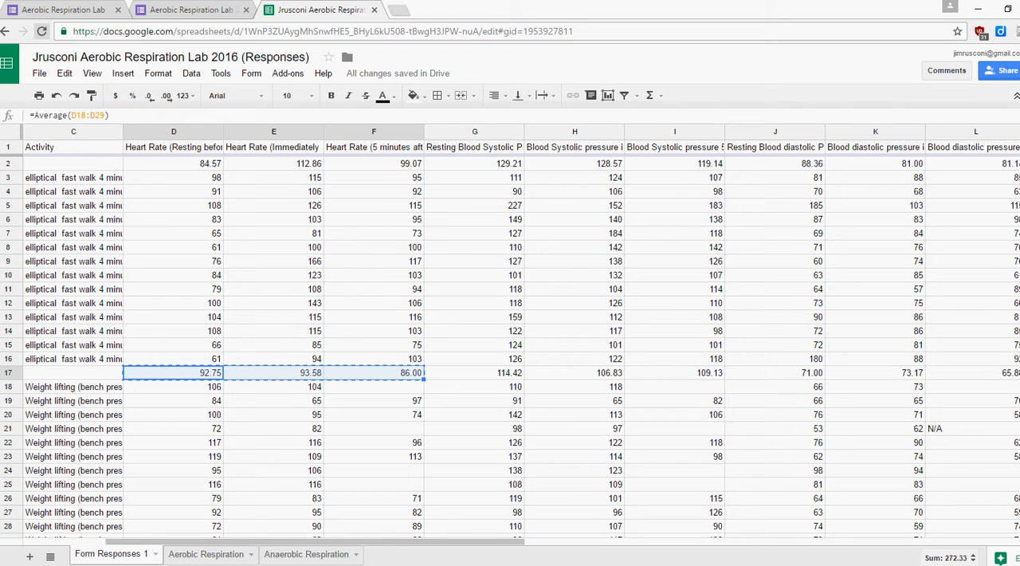
{"action": "left_click", "coordinate": [306, 554]}
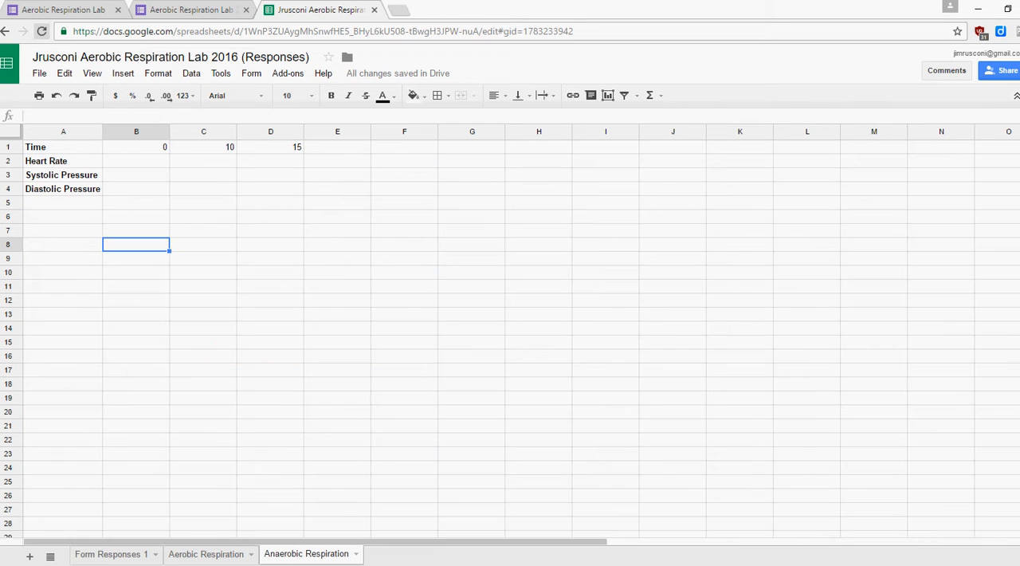
{"action": "left_click", "coordinate": [136, 161]}
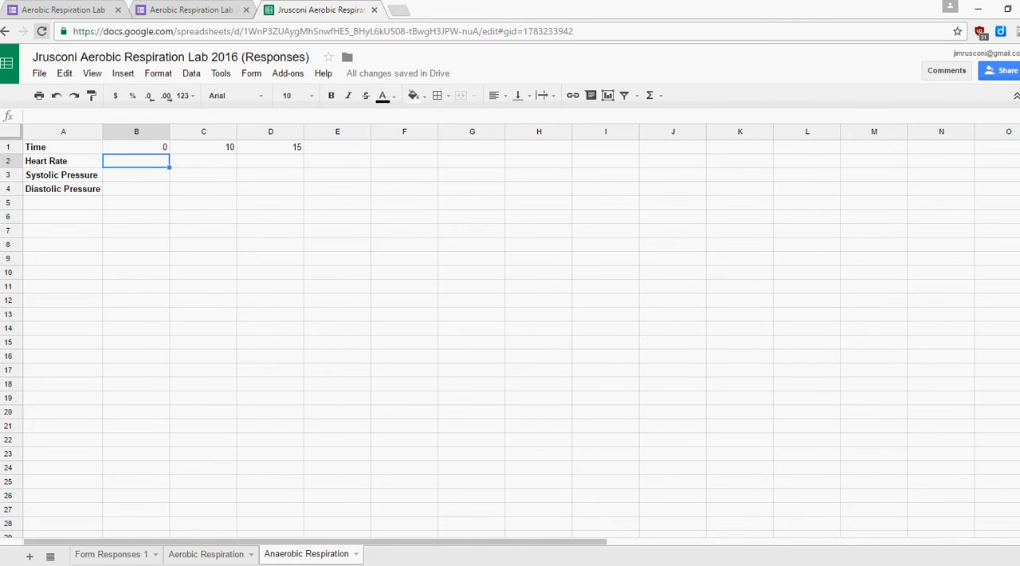
{"action": "right_click", "coordinate": [125, 158]}
{"action": "mouse_move", "coordinate": [191, 226]}
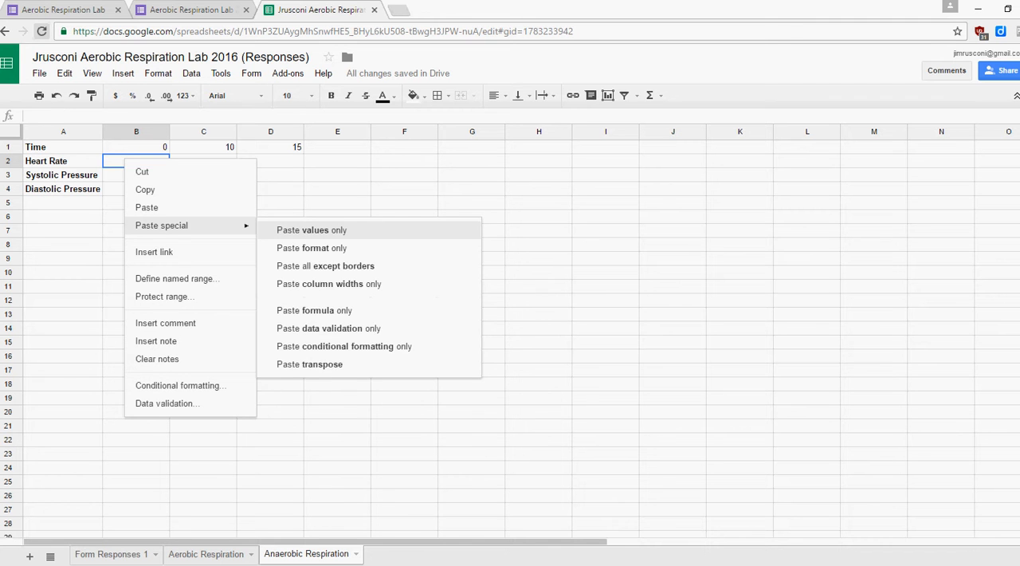
{"action": "left_click", "coordinate": [312, 229]}
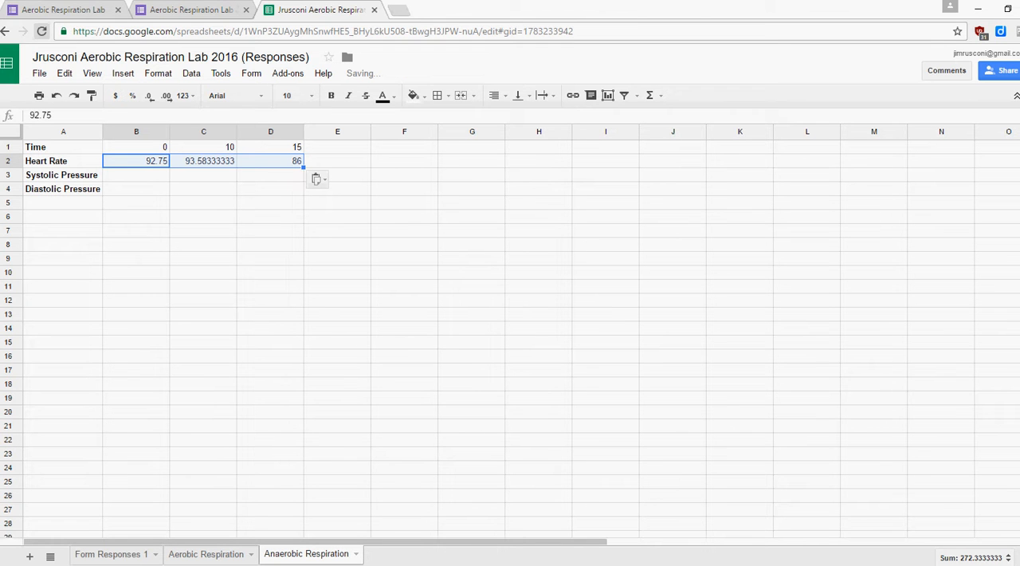
Copy the systolic pressure averages in G17:I17 of Form Responses 1 into B3:D3 of Anaerobic Respiration as values only.
{"action": "left_click", "coordinate": [111, 555]}
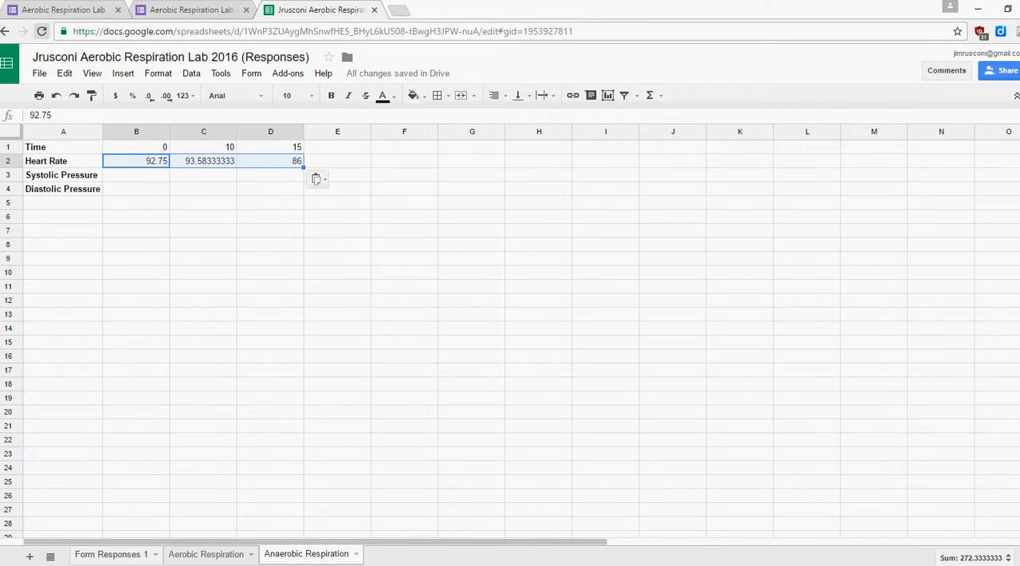
{"action": "left_click", "coordinate": [476, 373]}
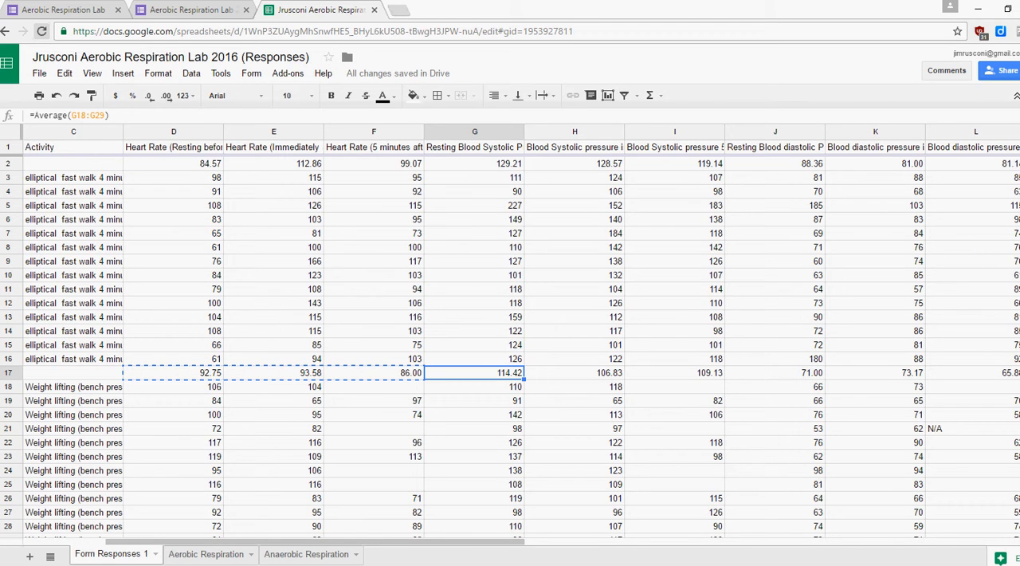
{"action": "key", "text": "shift+Right"}
{"action": "key", "text": "shift+Right"}
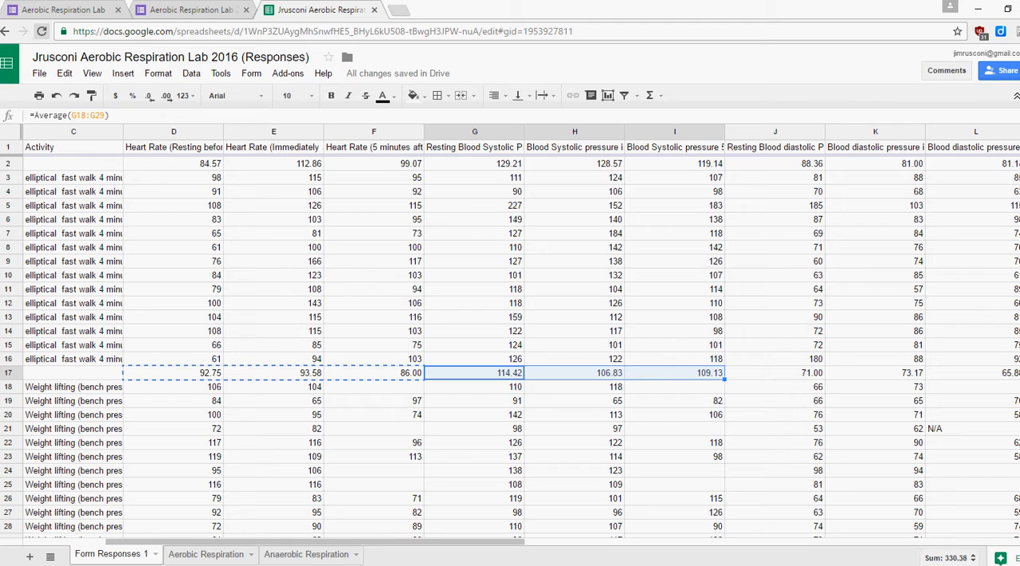
{"action": "right_click", "coordinate": [591, 144]}
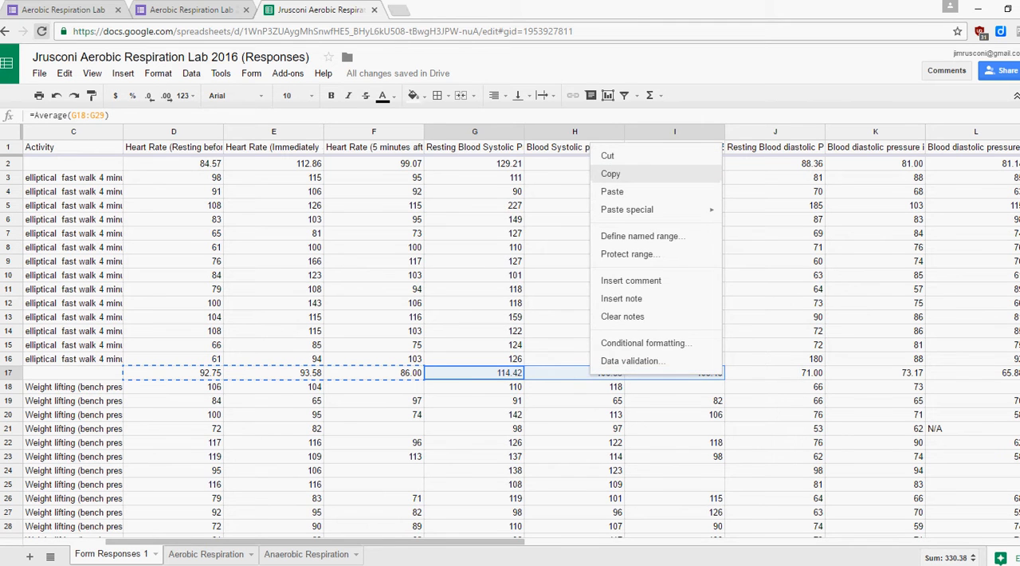
{"action": "left_click", "coordinate": [611, 174]}
{"action": "left_click", "coordinate": [306, 555]}
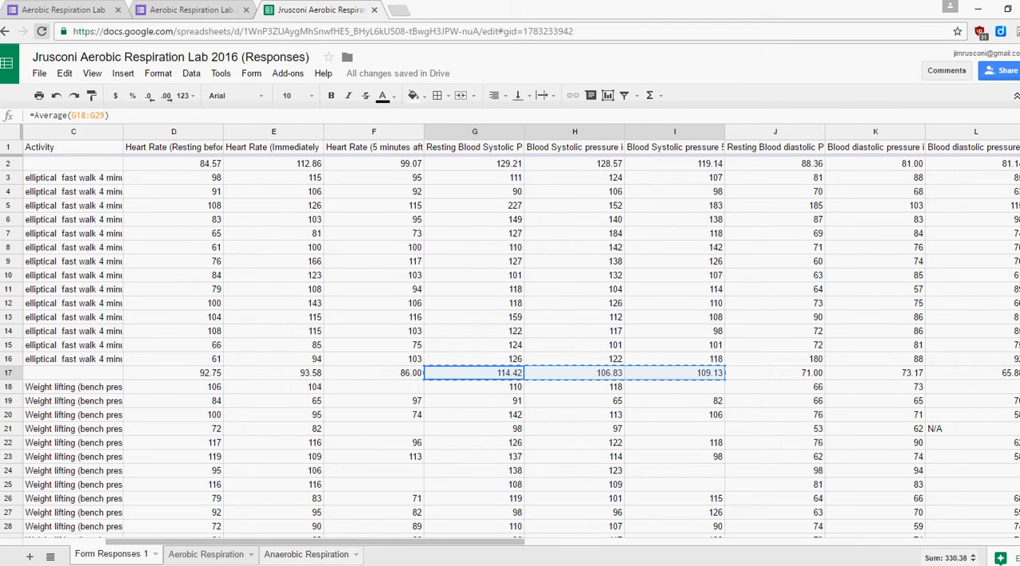
{"action": "left_click", "coordinate": [135, 176]}
{"action": "right_click", "coordinate": [150, 173]}
{"action": "mouse_move", "coordinate": [215, 238]}
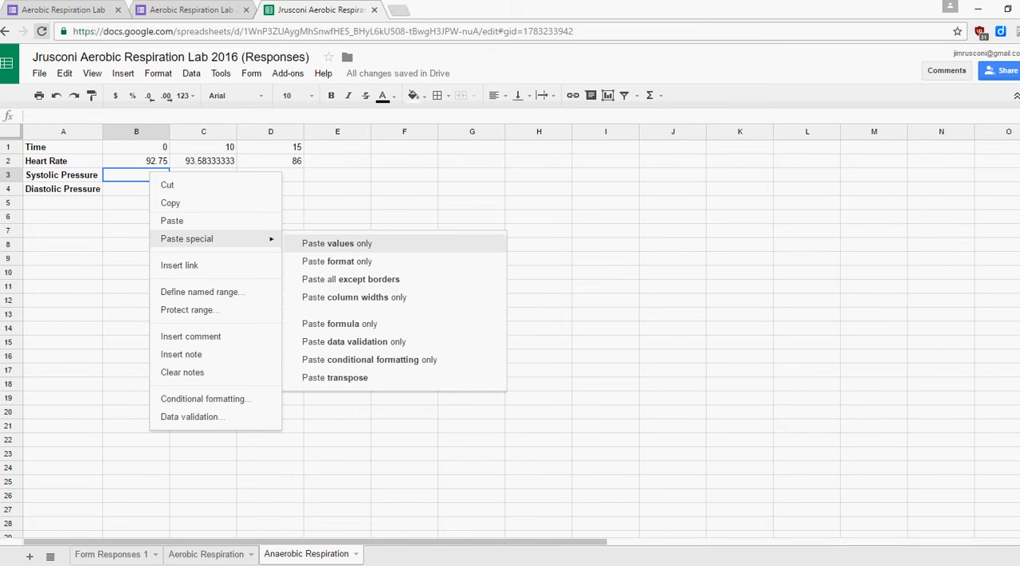
{"action": "left_click", "coordinate": [338, 243]}
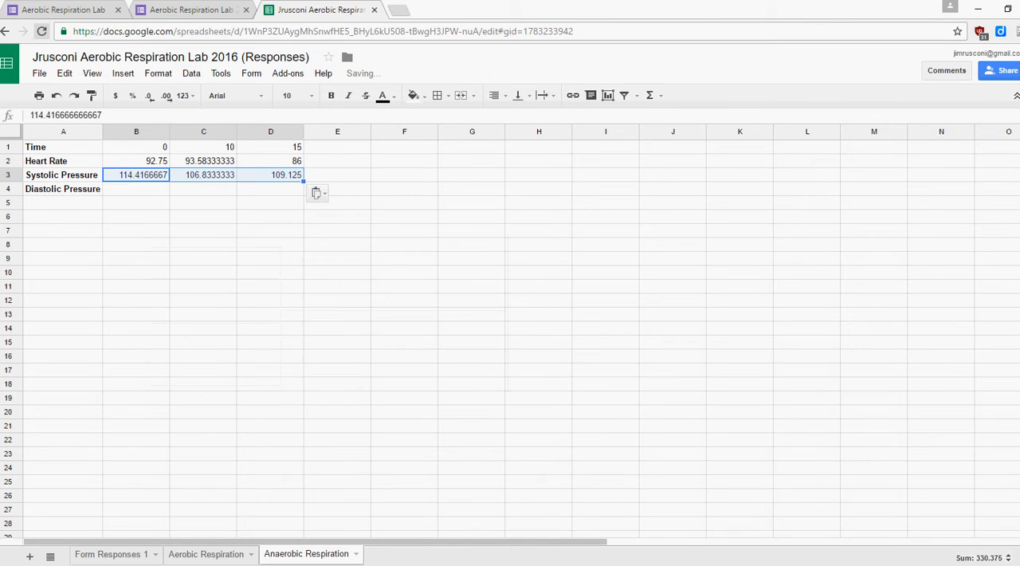
Copy the diastolic pressure averages in J17:L17 of Form Responses 1 into B4:D4 of Anaerobic Respiration as values only.
{"action": "left_click", "coordinate": [111, 554]}
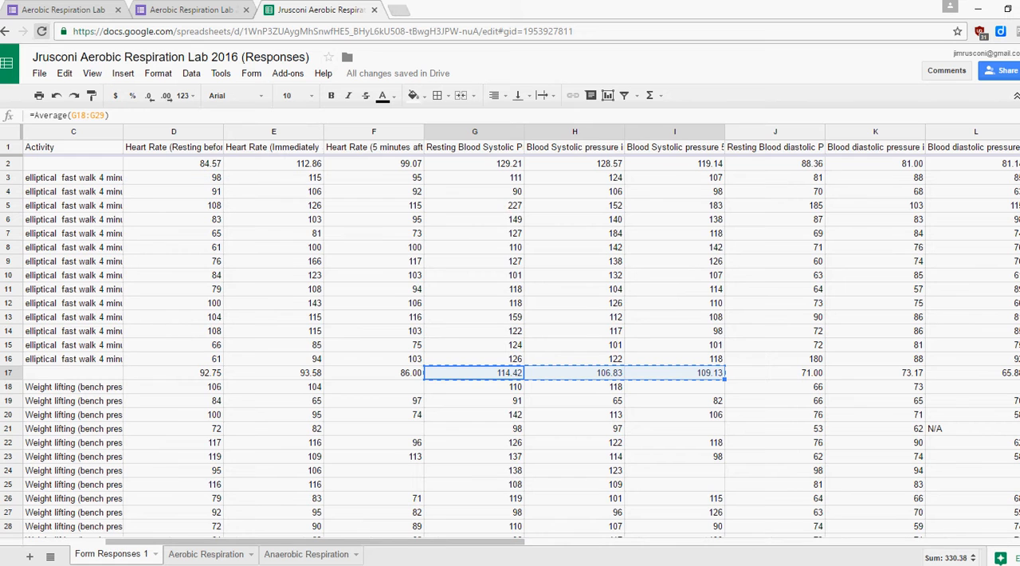
{"action": "left_click", "coordinate": [775, 373]}
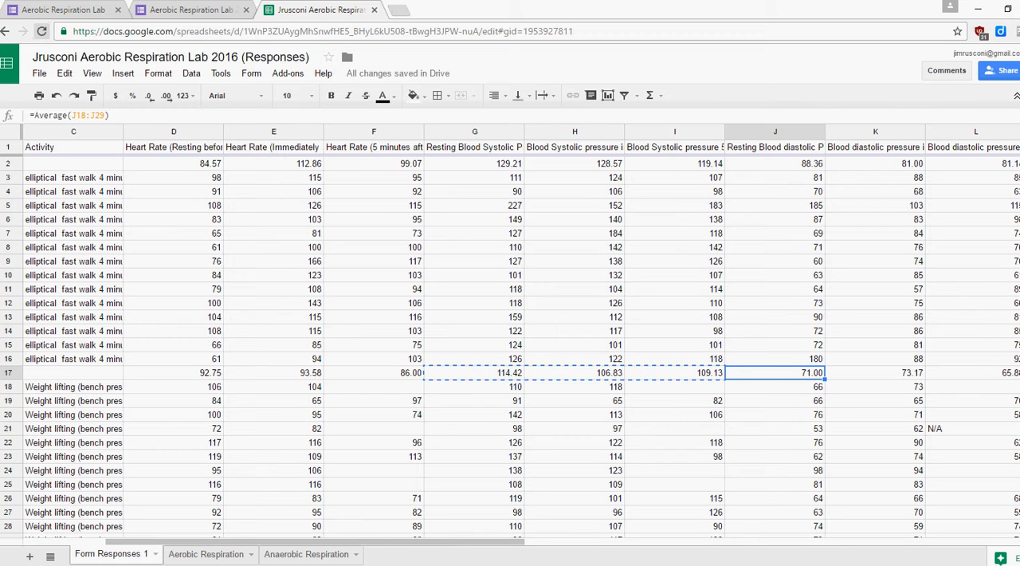
{"action": "key", "text": "shift+Right"}
{"action": "key", "text": "shift+Right"}
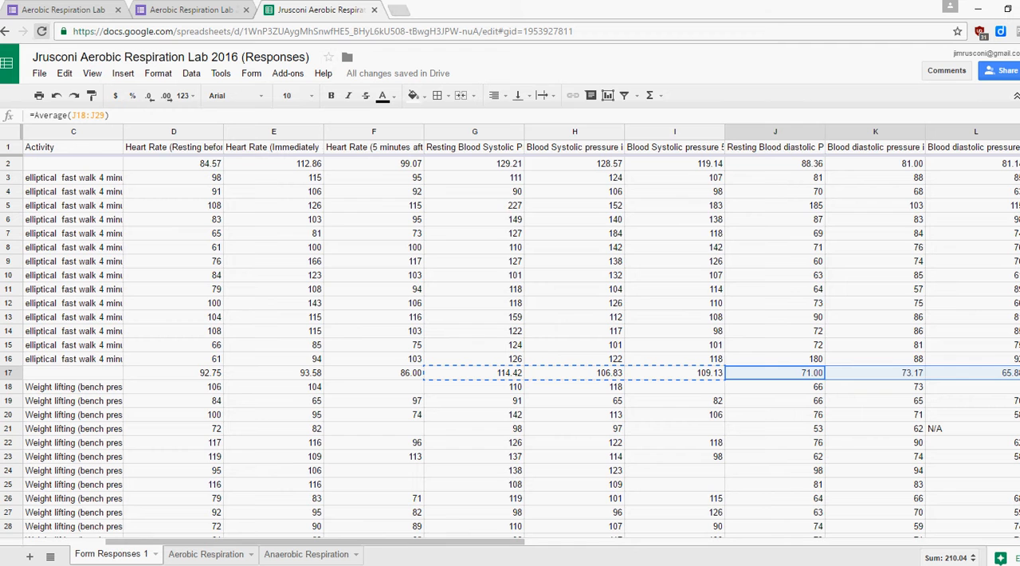
{"action": "right_click", "coordinate": [789, 373]}
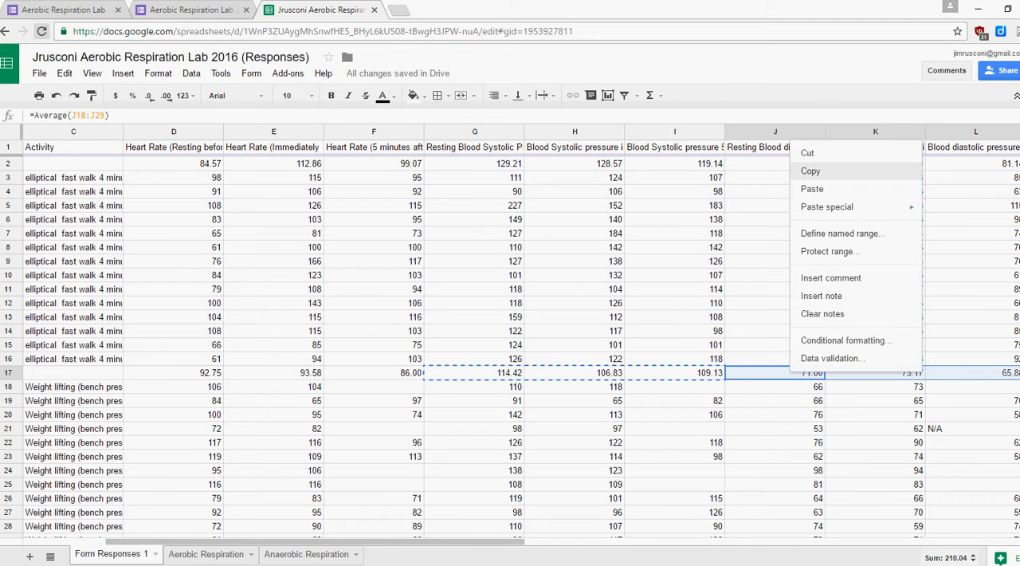
{"action": "left_click", "coordinate": [814, 171]}
{"action": "left_click", "coordinate": [306, 554]}
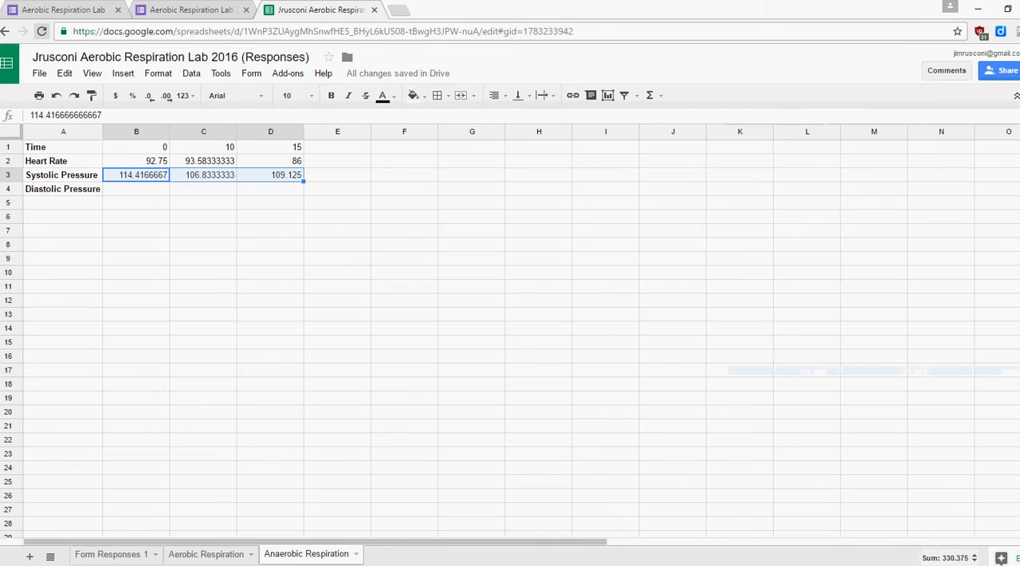
{"action": "left_click", "coordinate": [137, 189]}
{"action": "right_click", "coordinate": [148, 188]}
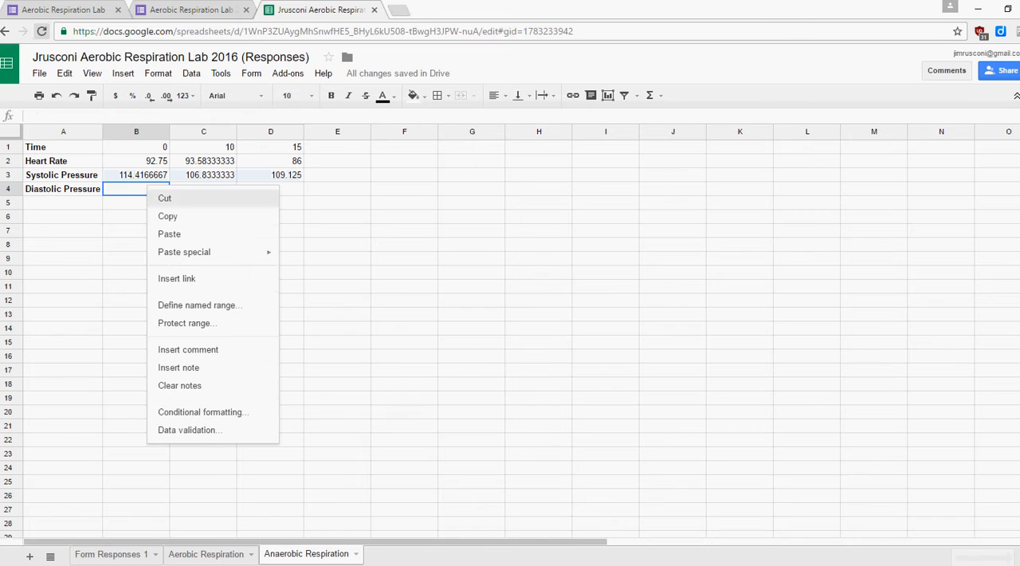
{"action": "mouse_move", "coordinate": [191, 252]}
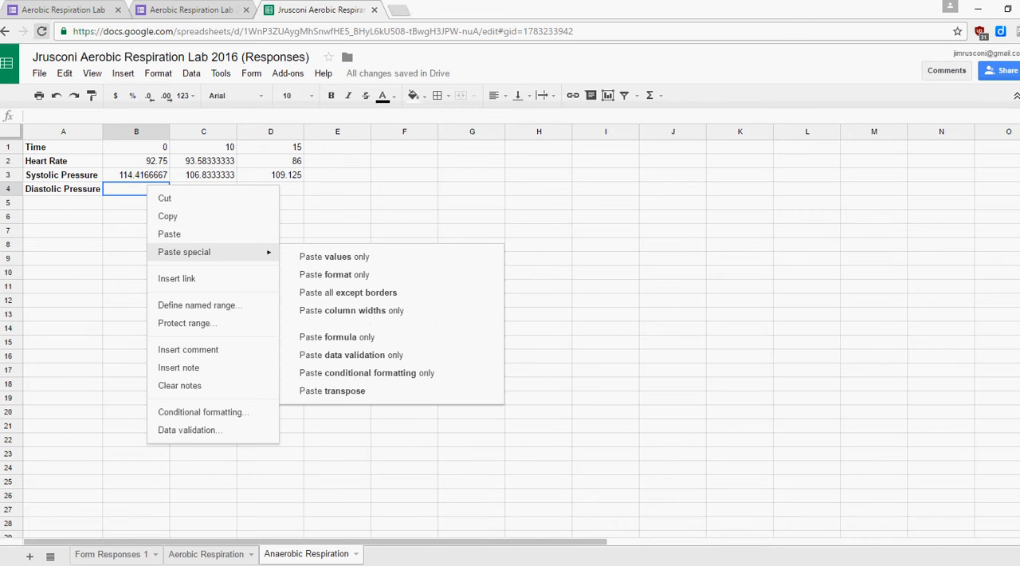
{"action": "left_click", "coordinate": [334, 257]}
Apply the custom number format "0." to the averages in B2:D4 of the Anaerobic Respiration sheet.
{"action": "left_click_drag", "start_coordinate": [275, 189], "coordinate": [143, 161]}
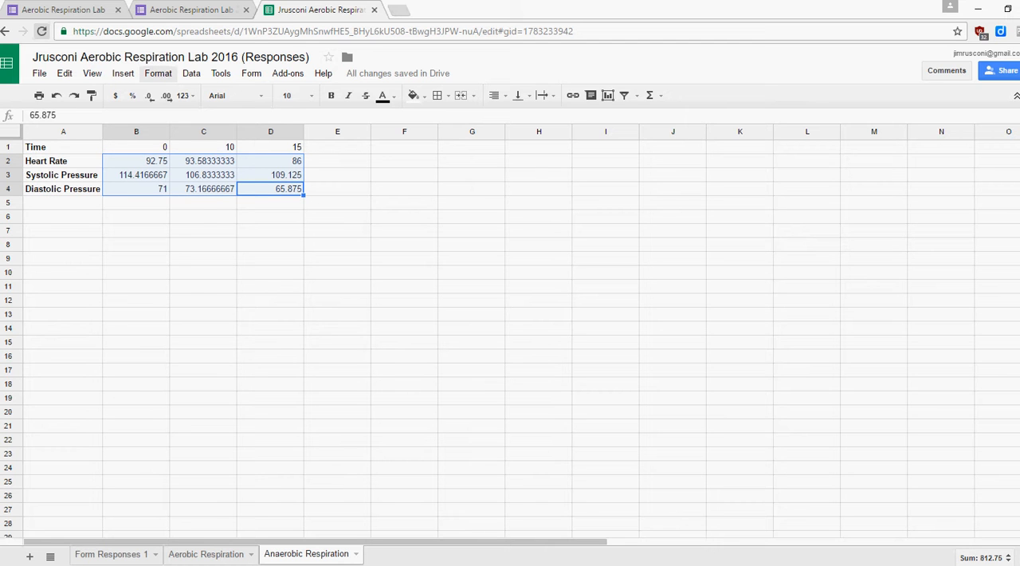
{"action": "left_click", "coordinate": [158, 73]}
{"action": "mouse_move", "coordinate": [175, 95]}
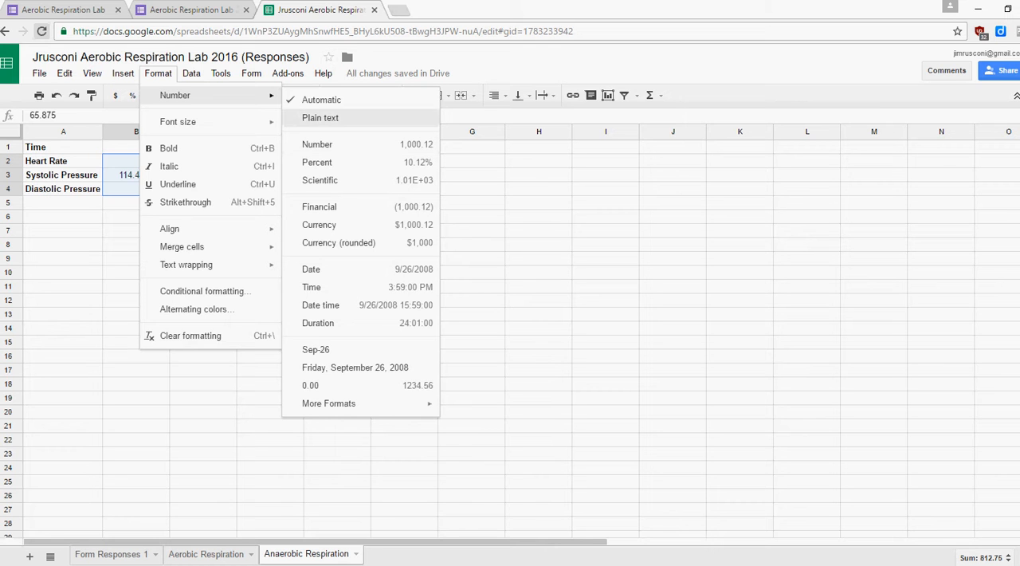
{"action": "mouse_move", "coordinate": [328, 404]}
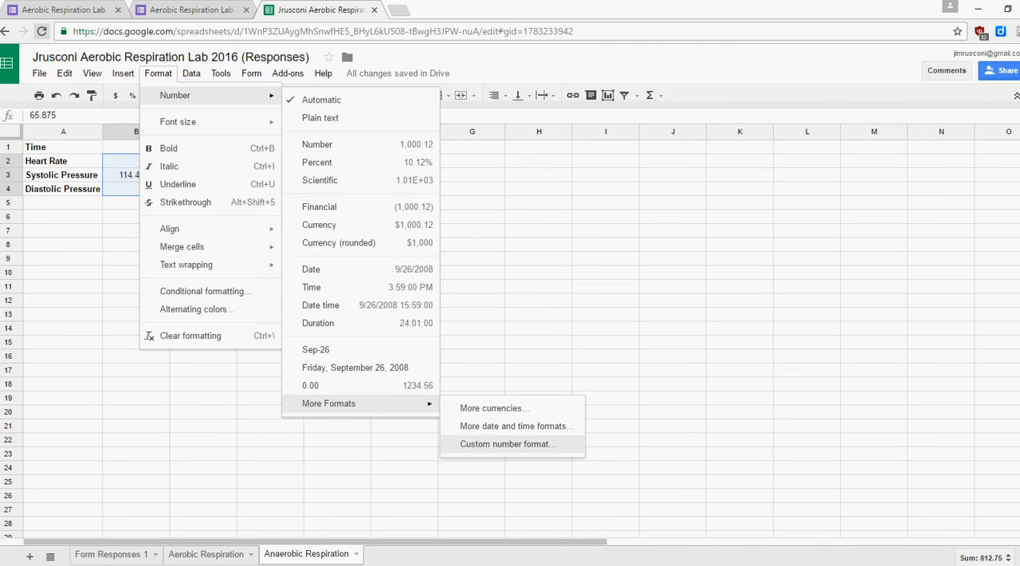
{"action": "left_click", "coordinate": [508, 444]}
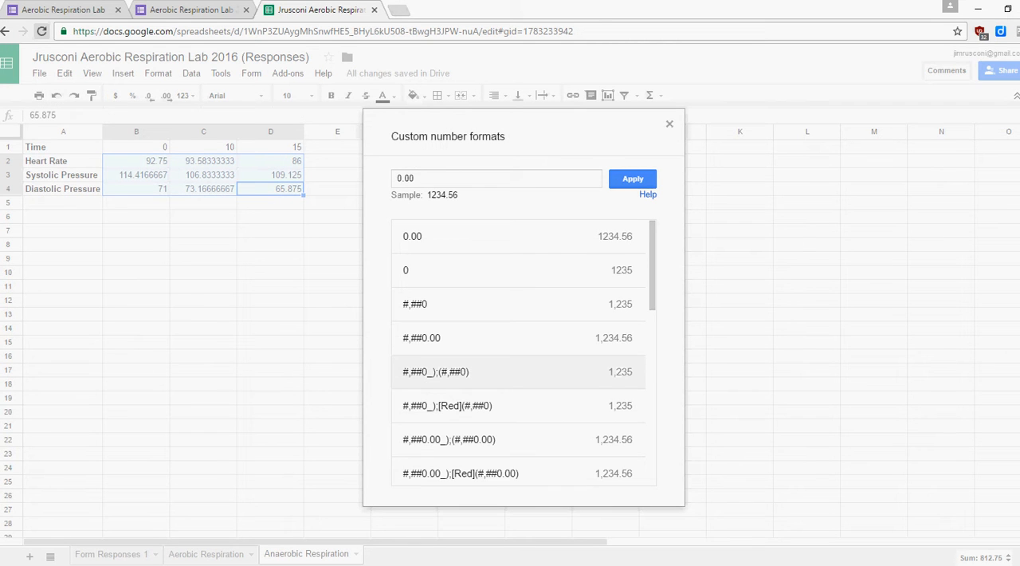
{"action": "left_click", "coordinate": [430, 178]}
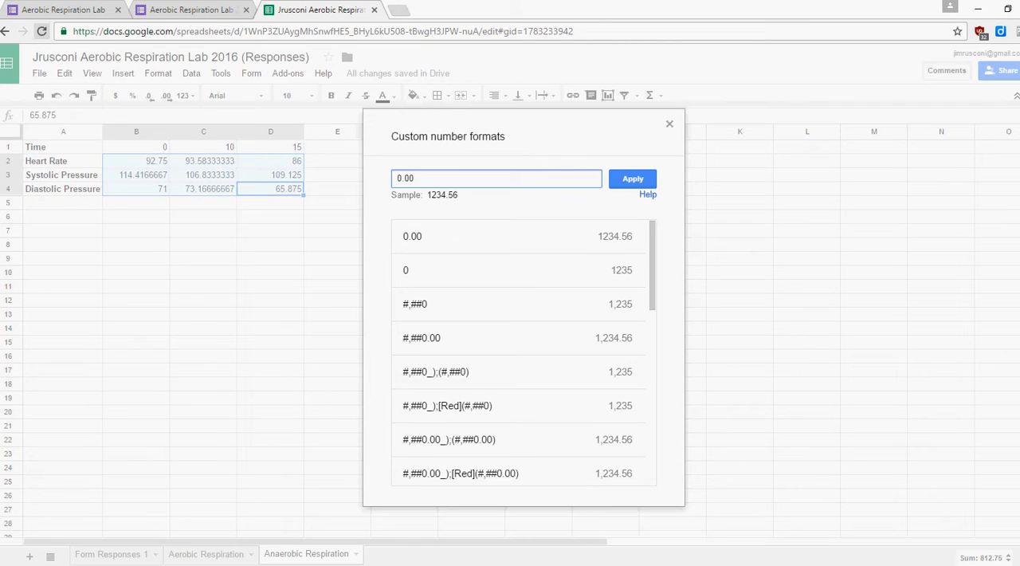
{"action": "key", "text": "BackSpace"}
{"action": "key", "text": "BackSpace"}
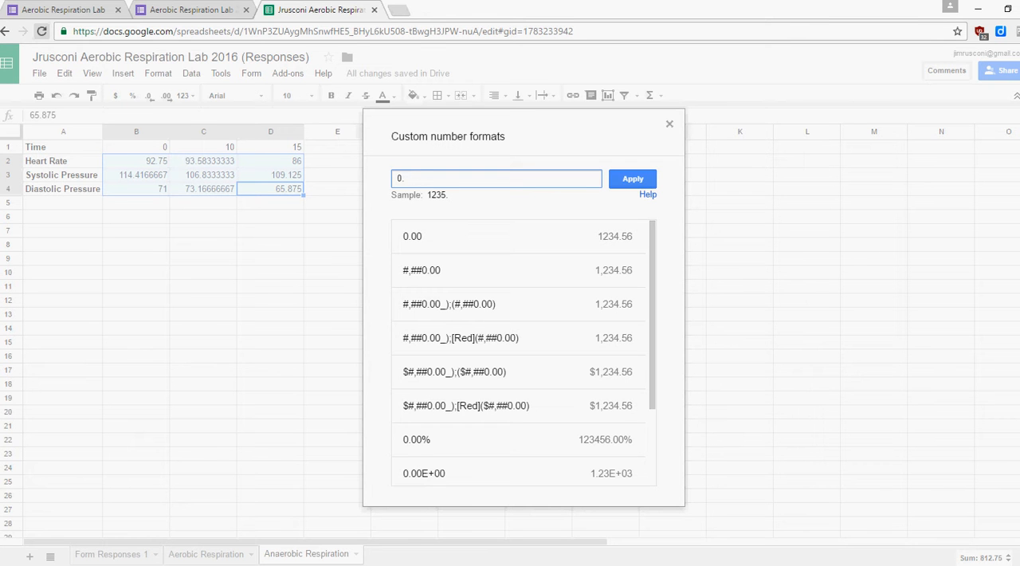
{"action": "left_click", "coordinate": [633, 179]}
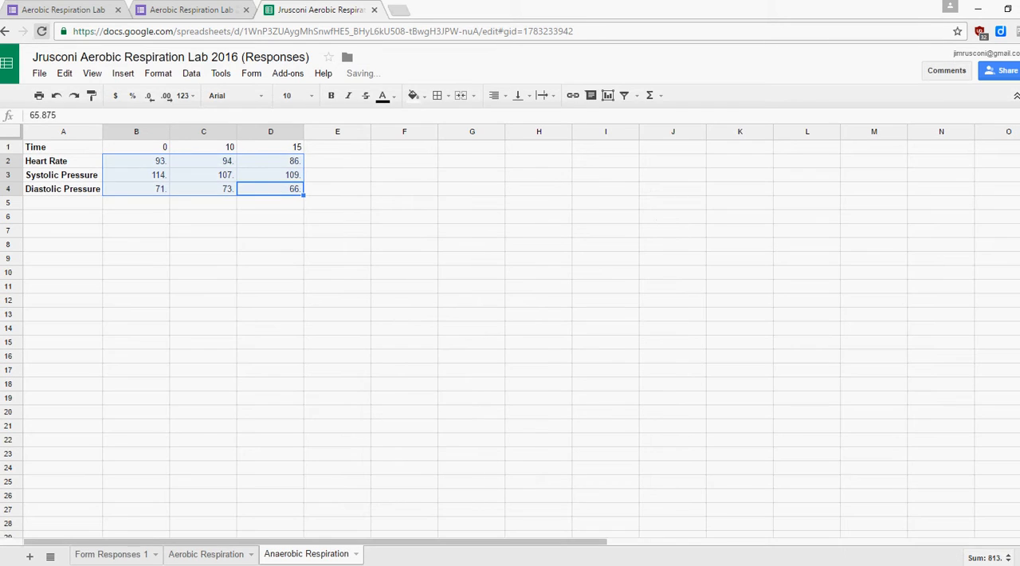
Apply the custom number format "#,##0." to the averages in B2:D4 of the Aerobic Respiration sheet.
{"action": "left_click", "coordinate": [206, 554]}
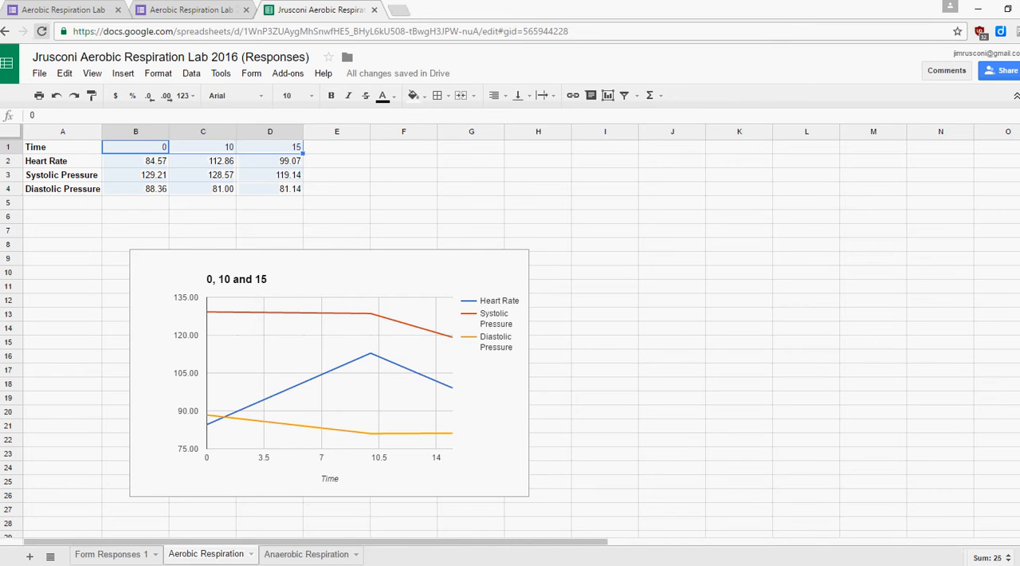
{"action": "left_click_drag", "start_coordinate": [137, 161], "coordinate": [271, 189]}
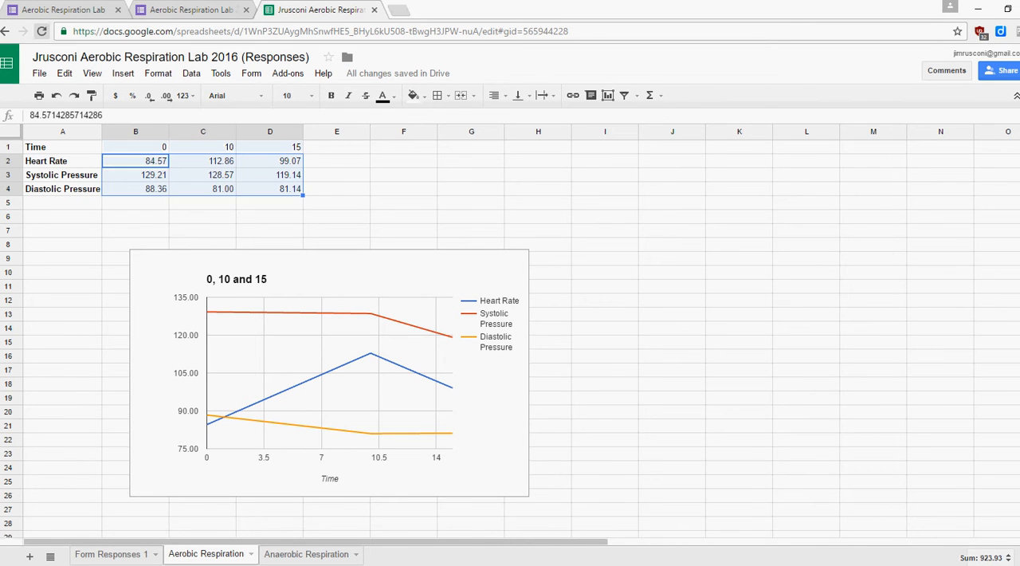
{"action": "left_click", "coordinate": [158, 73]}
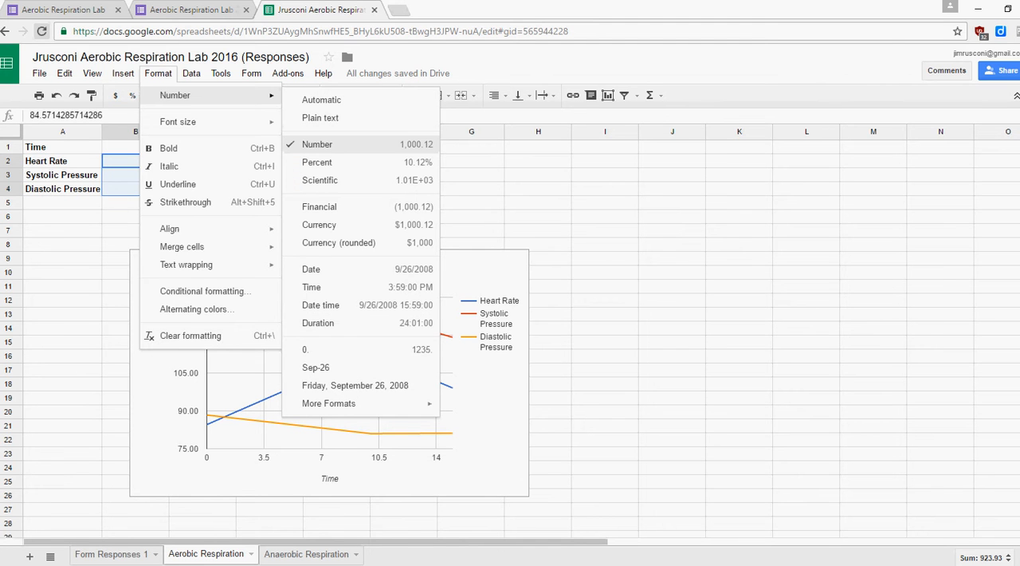
{"action": "mouse_move", "coordinate": [342, 403]}
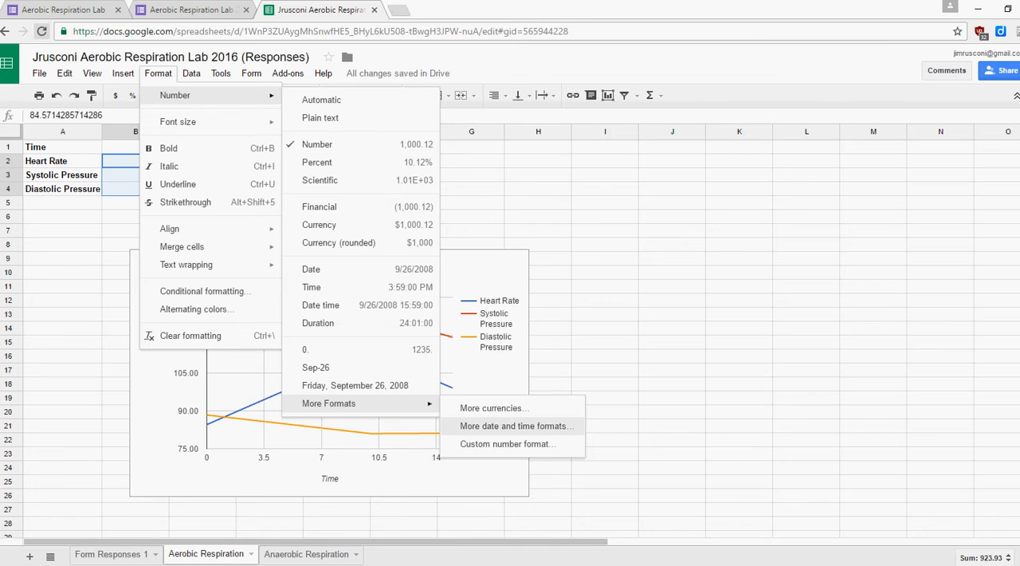
{"action": "left_click", "coordinate": [507, 444]}
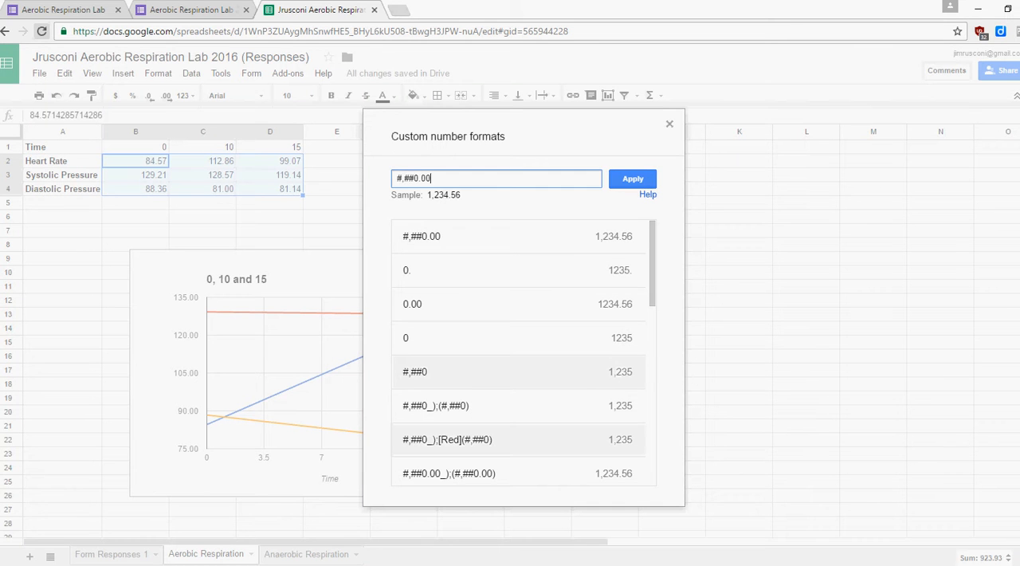
{"action": "key", "text": "BackSpace"}
{"action": "key", "text": "BackSpace"}
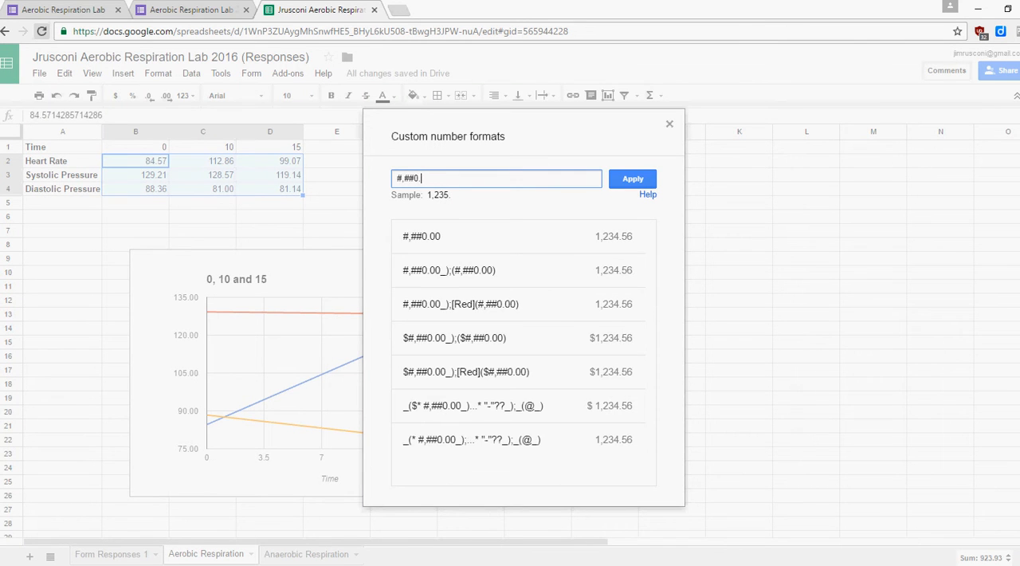
{"action": "key", "text": "Return"}
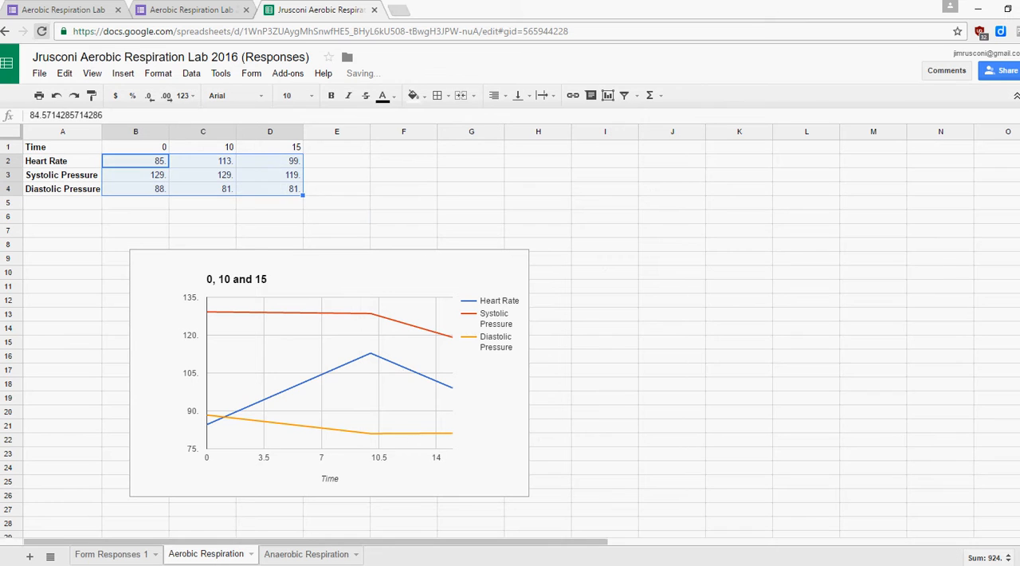
{"action": "left_click", "coordinate": [403, 217]}
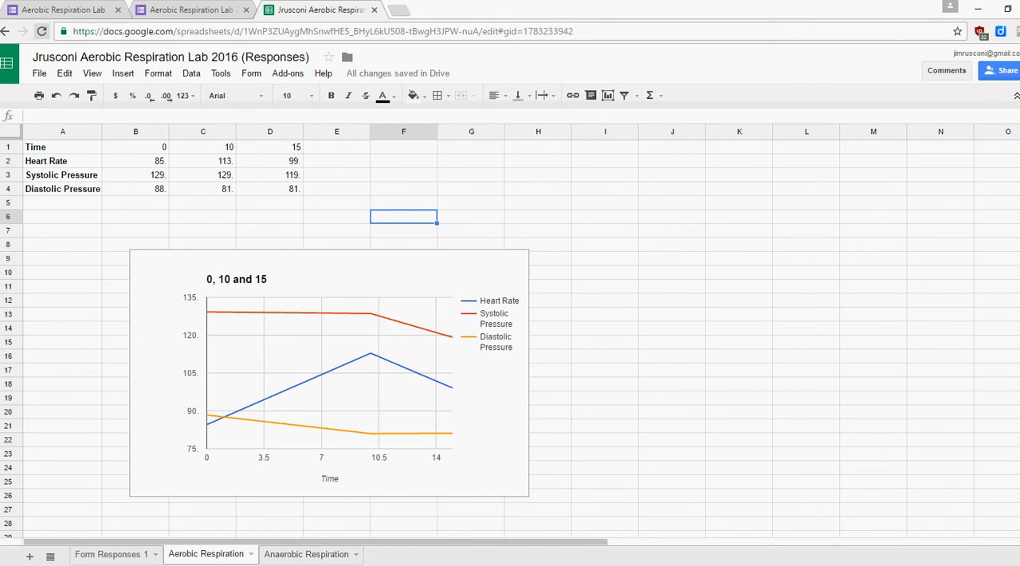
Start a chart from A1:D4 of the Anaerobic Respiration sheet and choose the plain line chart type.
{"action": "left_click", "coordinate": [307, 554]}
{"action": "left_click", "coordinate": [136, 258]}
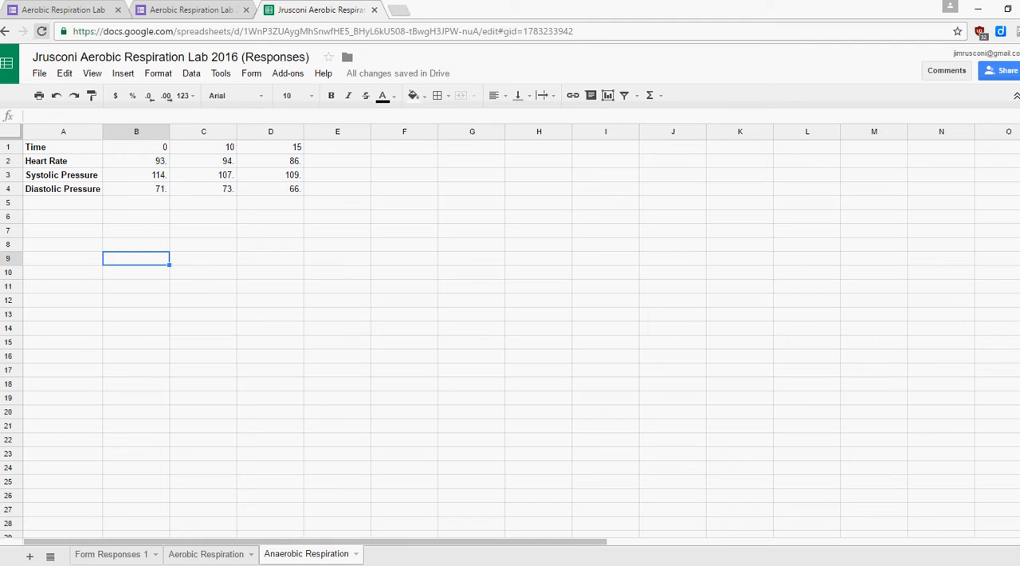
{"action": "left_click_drag", "start_coordinate": [272, 189], "coordinate": [62, 146]}
{"action": "left_click", "coordinate": [123, 73]}
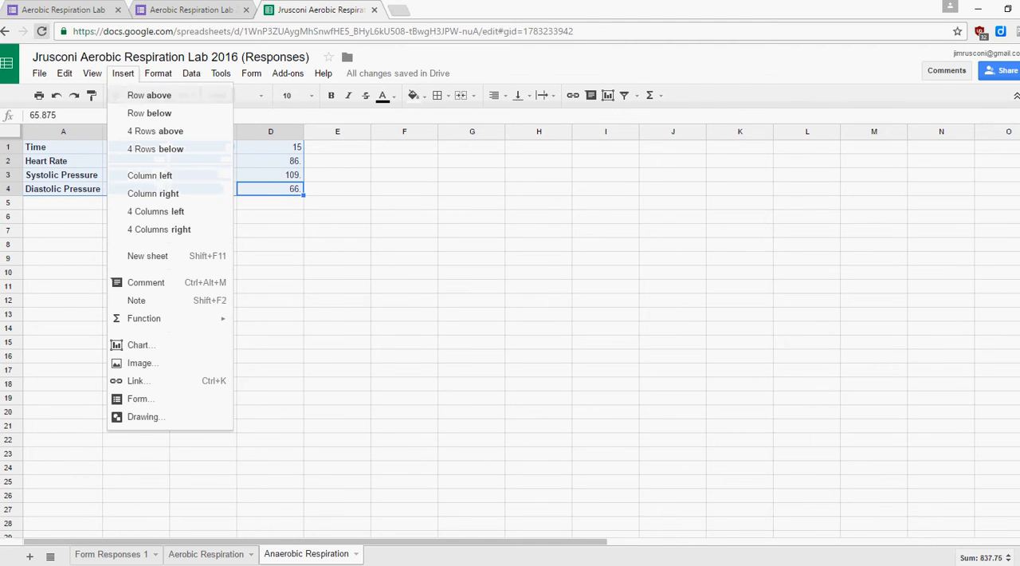
{"action": "left_click", "coordinate": [140, 344]}
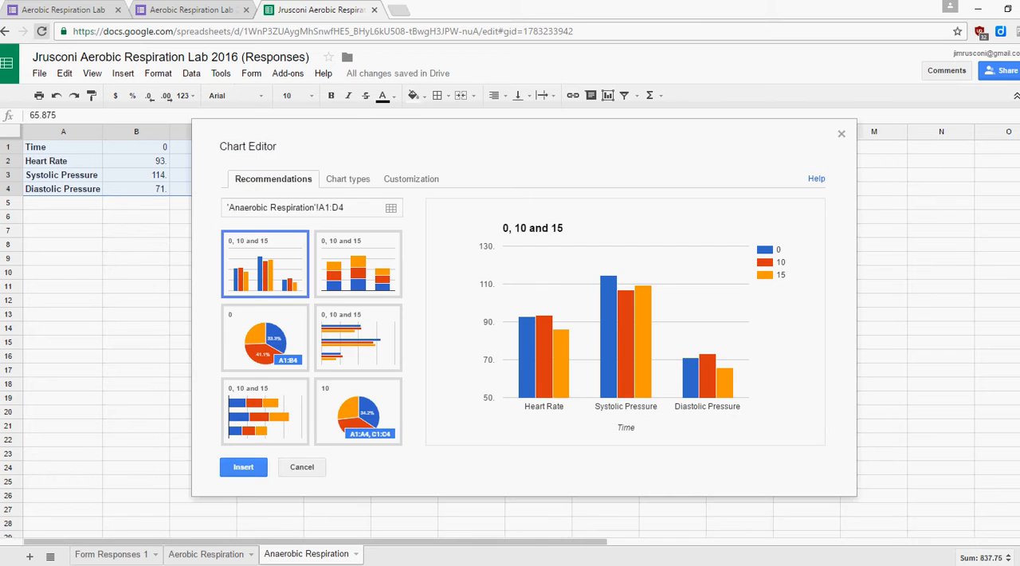
{"action": "left_click", "coordinate": [347, 179]}
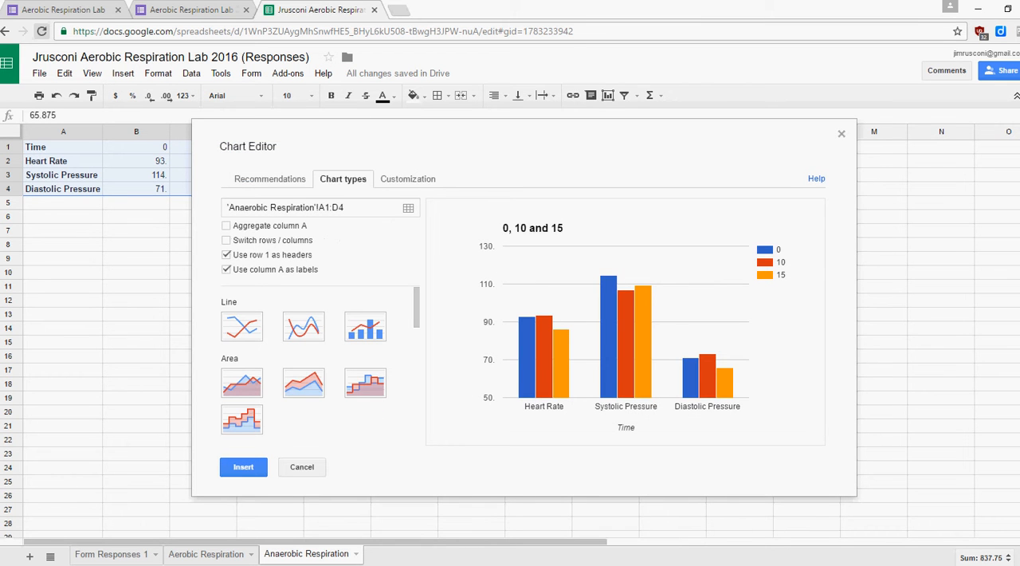
{"action": "left_click", "coordinate": [242, 327]}
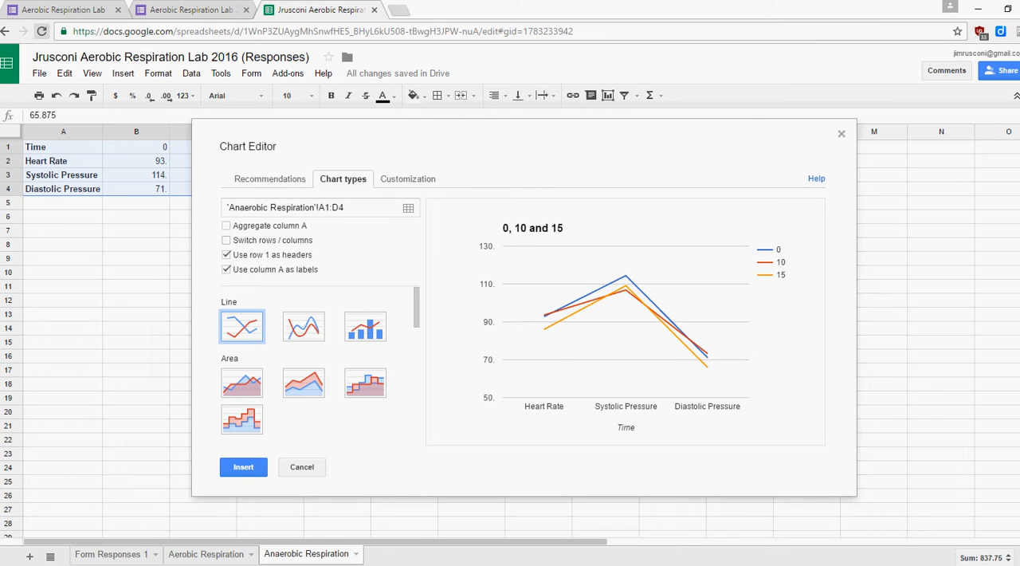
Switch the chart's rows and columns, insert it, and position it below the data table starting around row 8.
{"action": "left_click", "coordinate": [226, 240]}
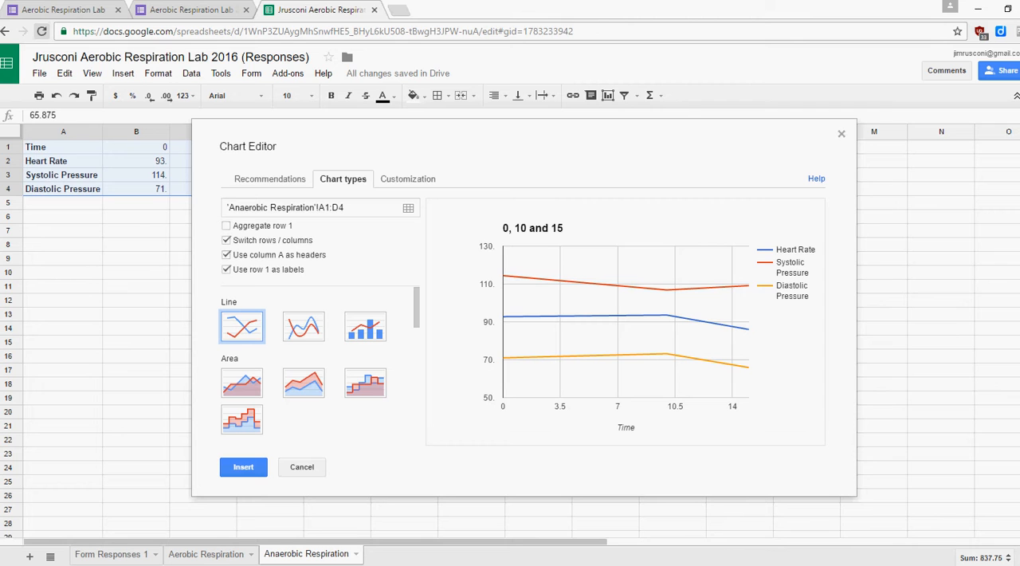
{"action": "left_click", "coordinate": [226, 256]}
{"action": "left_click", "coordinate": [227, 255]}
{"action": "left_click", "coordinate": [243, 466]}
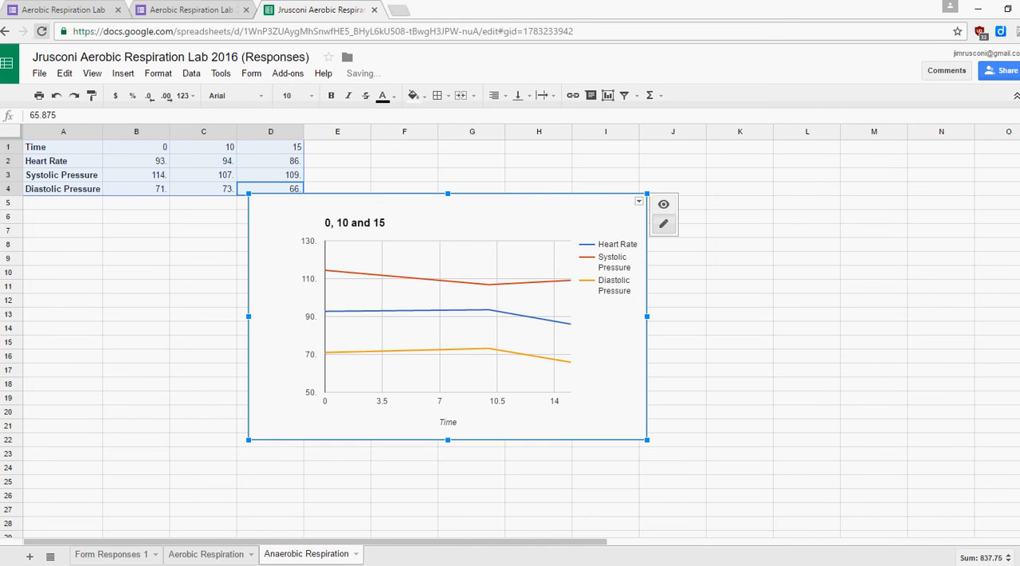
{"action": "left_click_drag", "start_coordinate": [607, 269], "coordinate": [470, 319]}
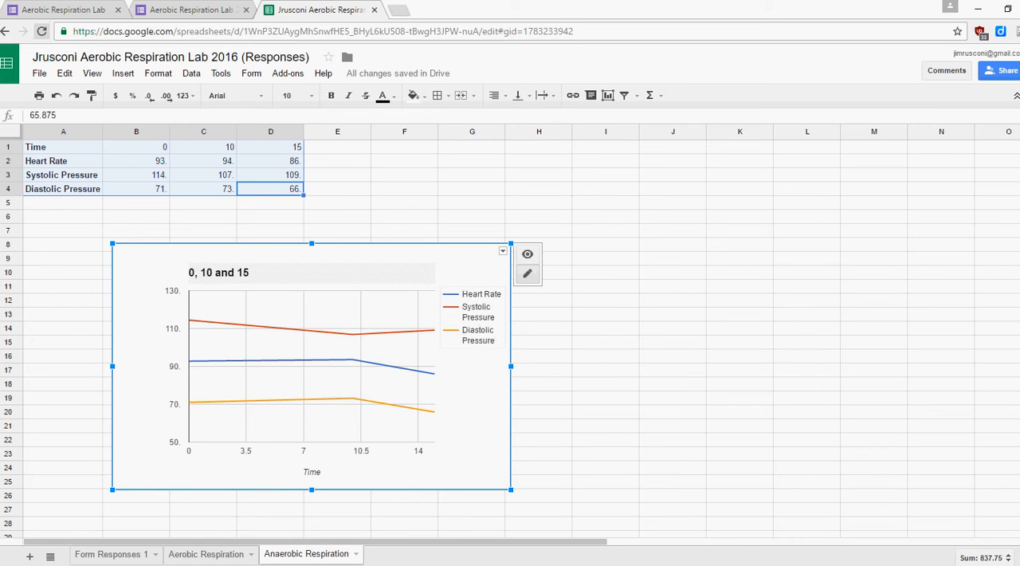
{"action": "left_click", "coordinate": [236, 273]}
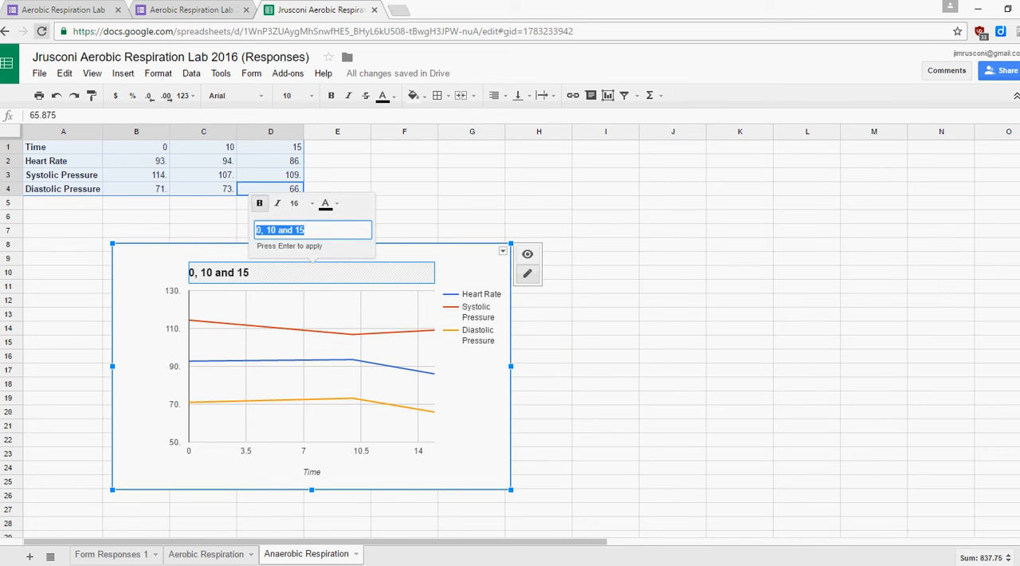
{"action": "left_click", "coordinate": [307, 230]}
{"action": "type", "text": "Minuter"}
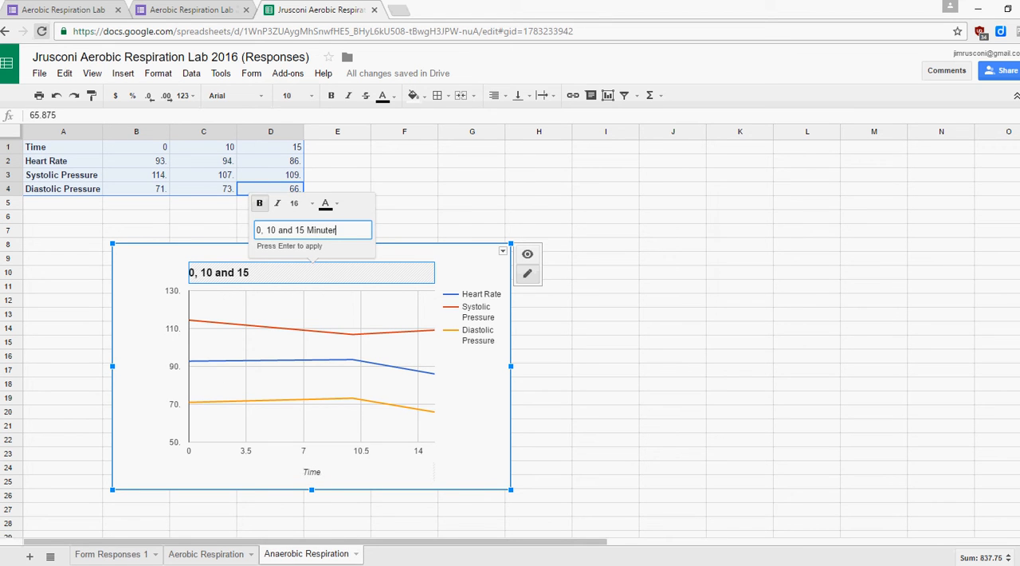
{"action": "left_click", "coordinate": [472, 406]}
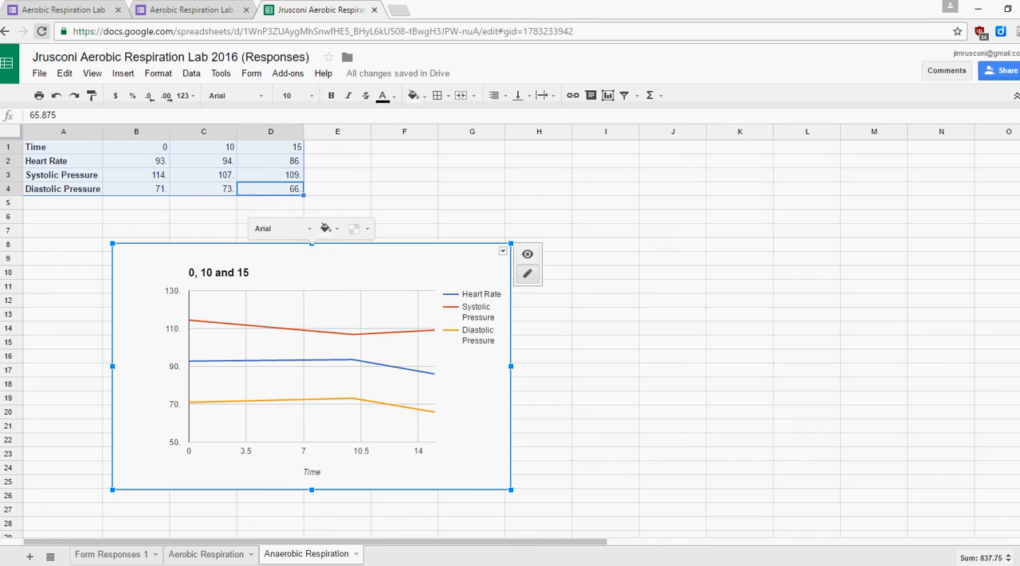
Change the Anaerobic Respiration chart's title to "0, 10 and 15 Minutes".
{"action": "left_click", "coordinate": [312, 272]}
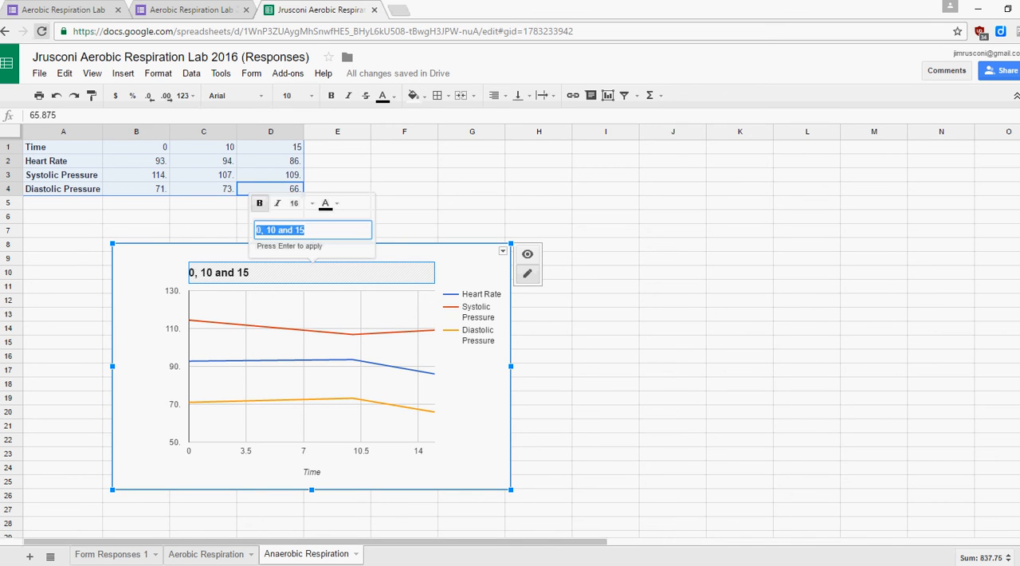
{"action": "left_click", "coordinate": [306, 231]}
{"action": "type", "text": "Mi"}
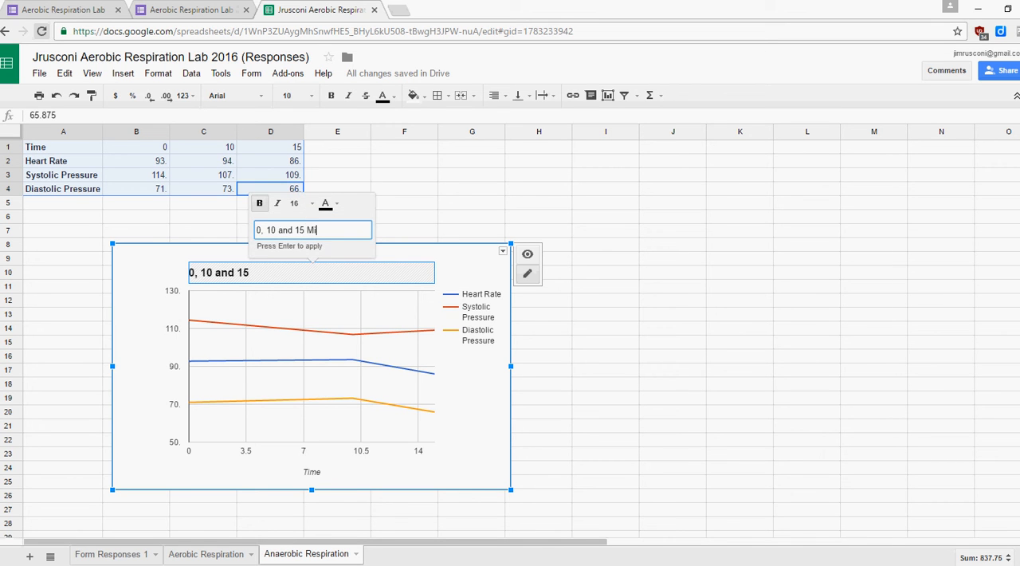
{"action": "type", "text": "nutes"}
{"action": "key", "text": "Return"}
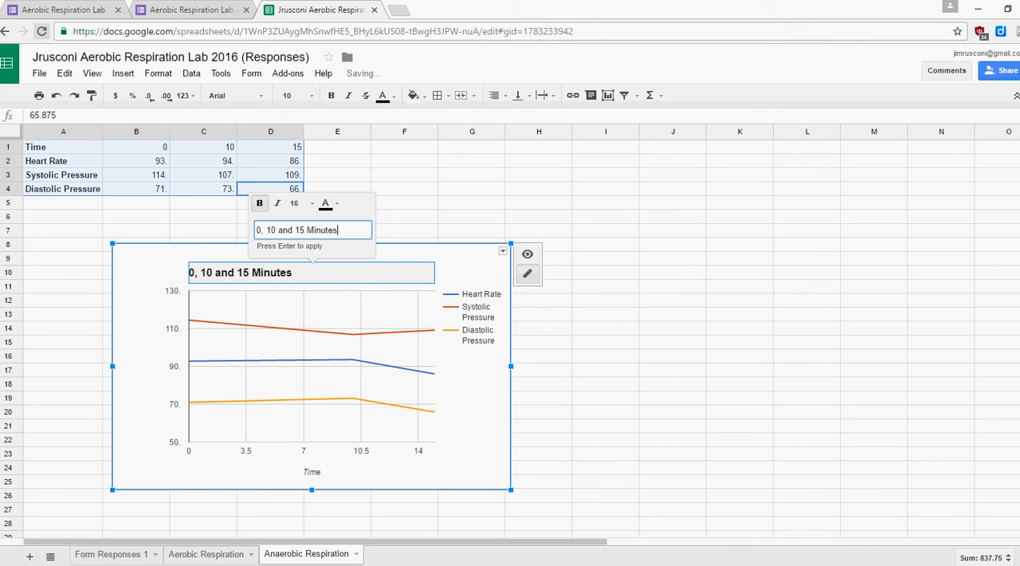
{"action": "key", "text": "Return"}
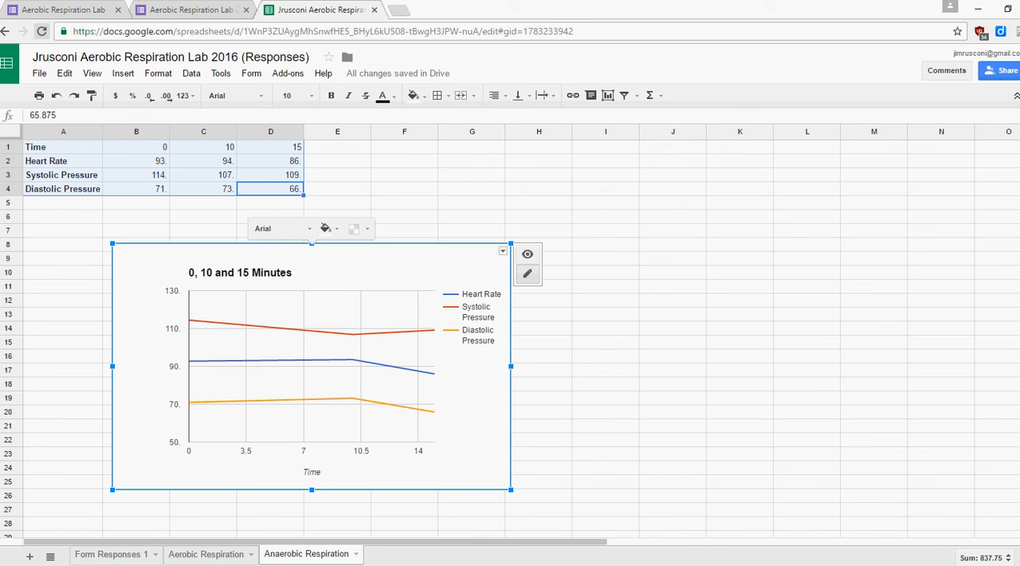
Change the title of the chart on the Aerobic Respiration sheet to "0, 10 and 15 Minutes".
{"action": "left_click", "coordinate": [206, 554]}
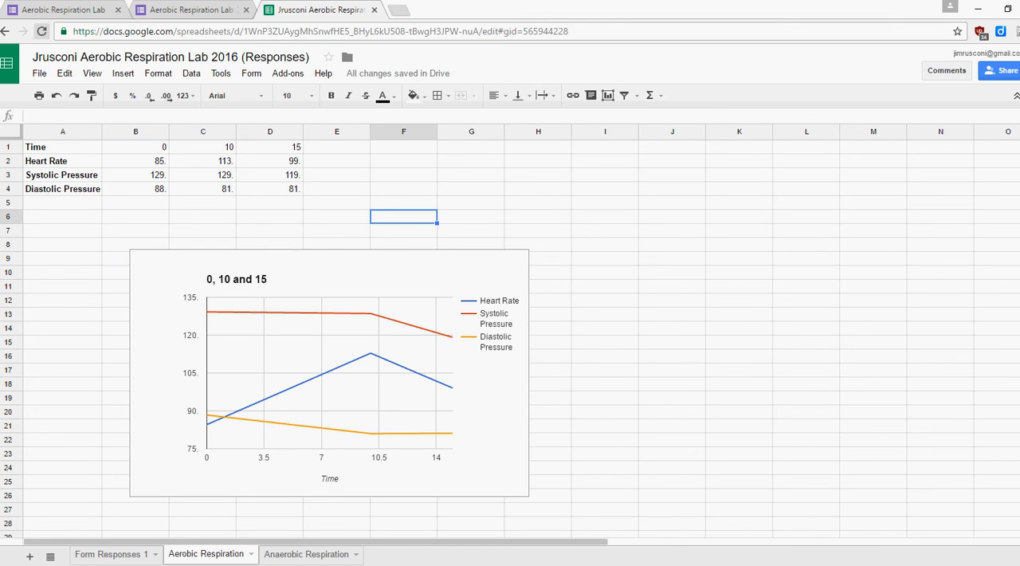
{"action": "left_click", "coordinate": [263, 279]}
{"action": "left_click", "coordinate": [263, 279]}
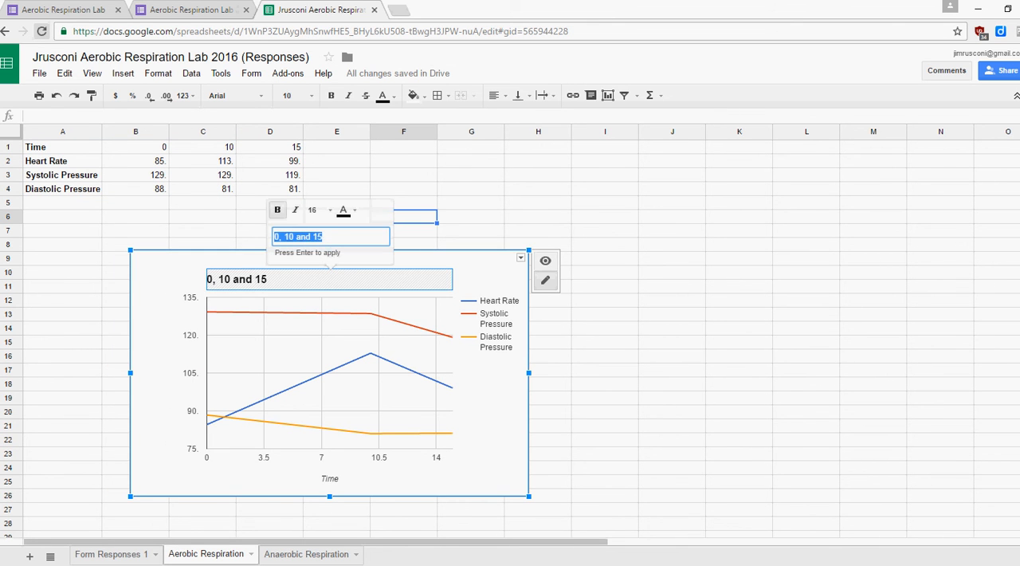
{"action": "left_click", "coordinate": [325, 237]}
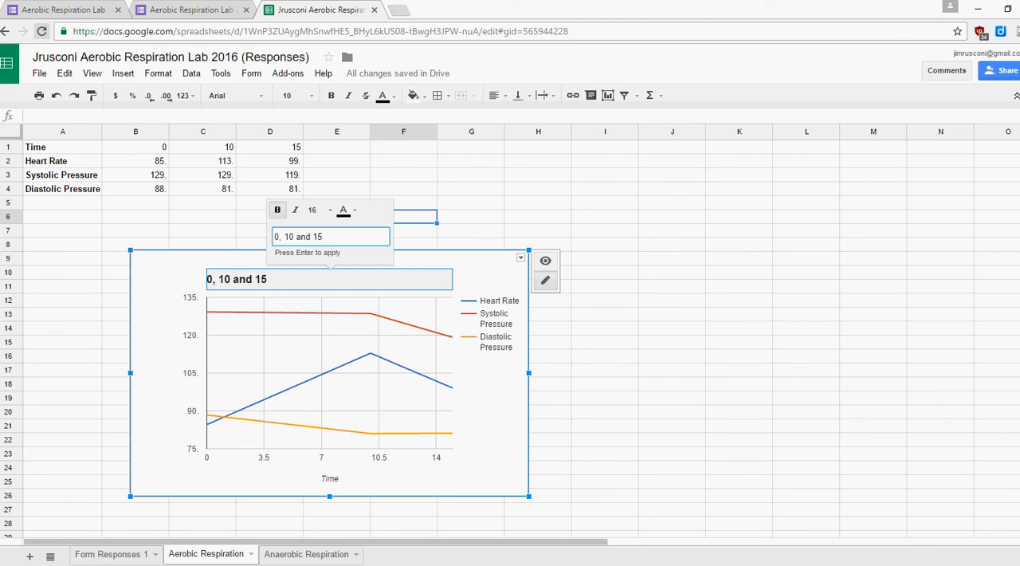
{"action": "type", "text": "Minutes"}
{"action": "left_click", "coordinate": [62, 370]}
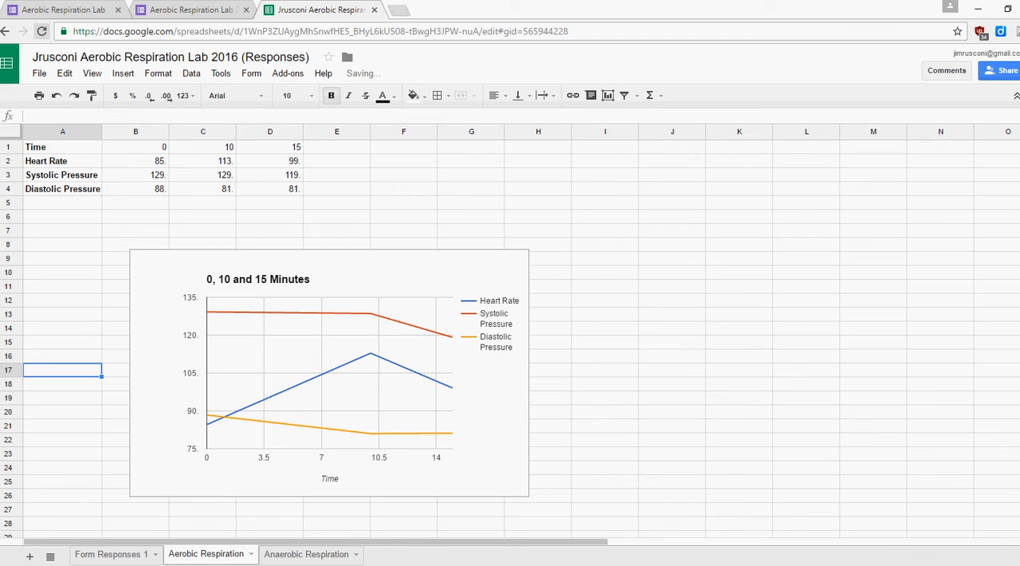